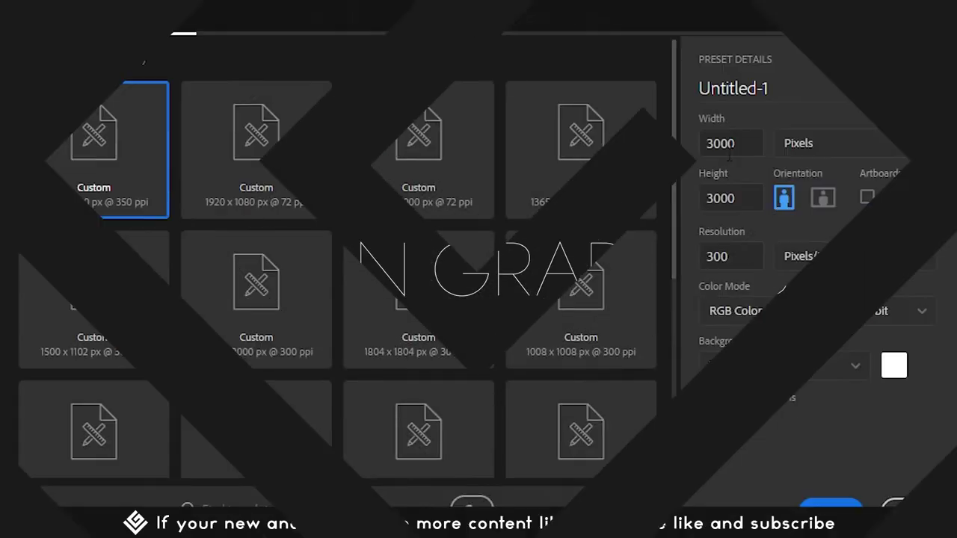
Step: Create a new 3000 × 3000 px document at 300 ppi, then copy the blank polo shirt image
key(Tab)
key(Tab)
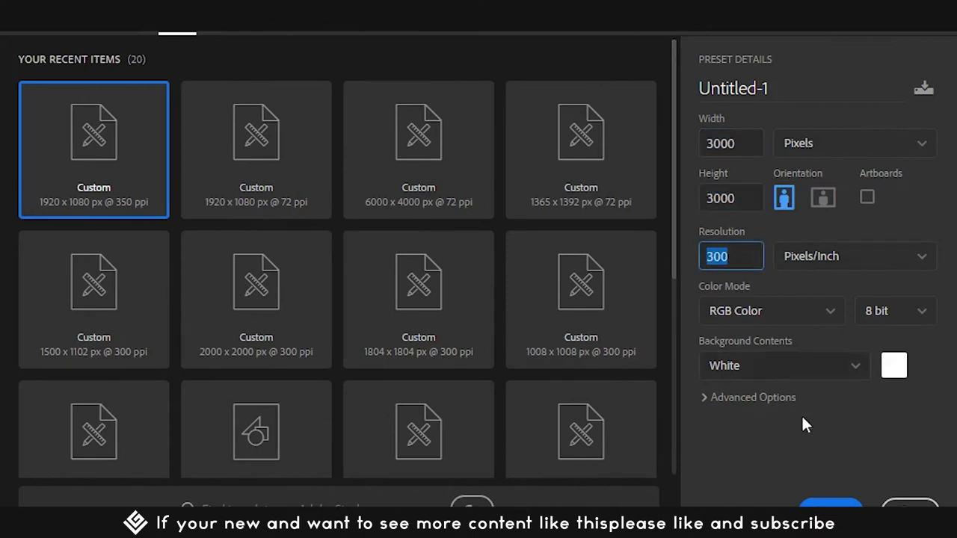
click(826, 502)
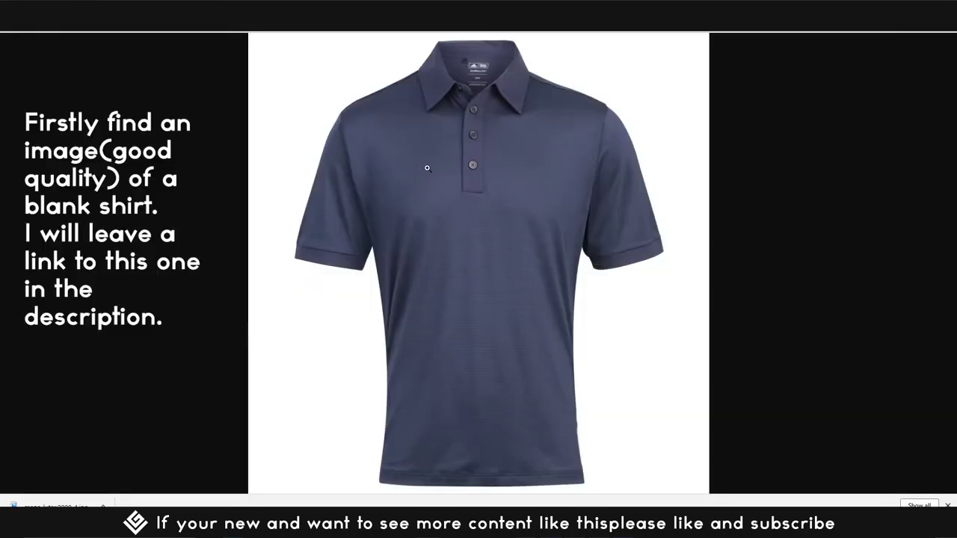
right_click(406, 222)
click(429, 253)
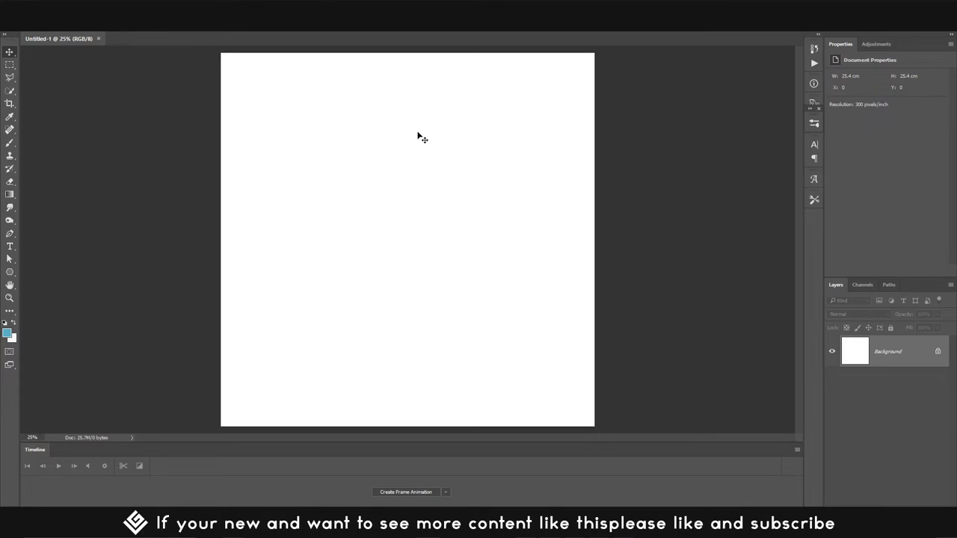
Step: Paste the shirt photo as Layer 1 and crop the canvas's sides, top and bottom to the shirt
key(ctrl+v)
key(c)
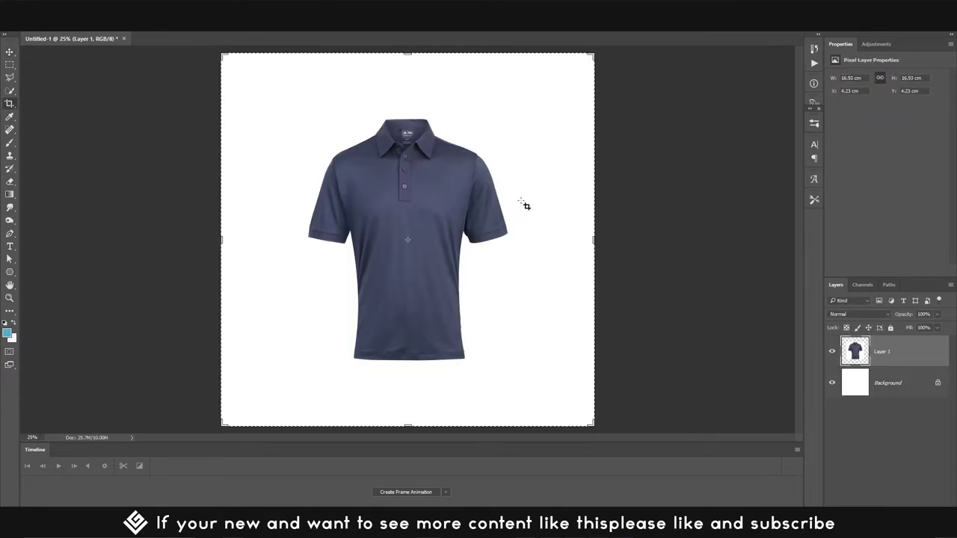
click(588, 246)
drag(588, 246, 525, 239)
drag(408, 53, 397, 124)
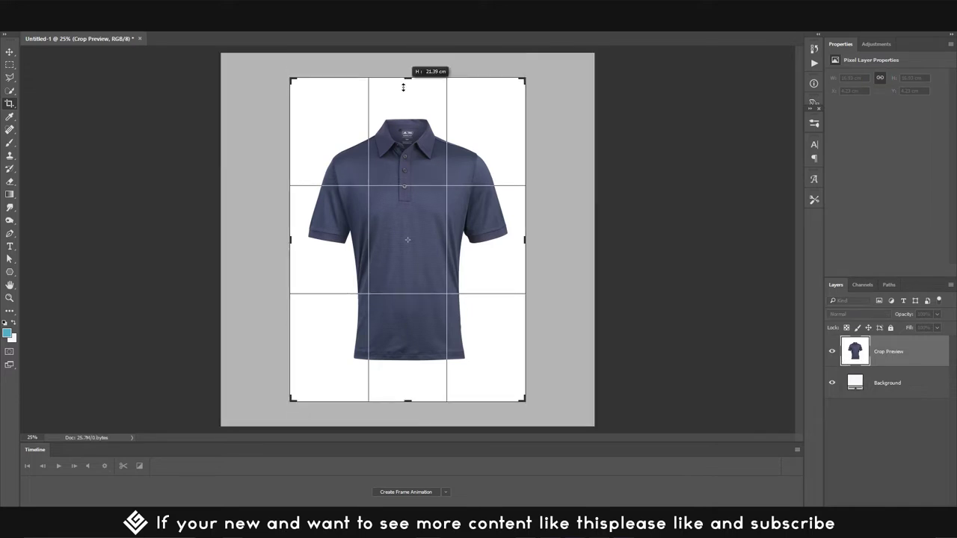
key(Return)
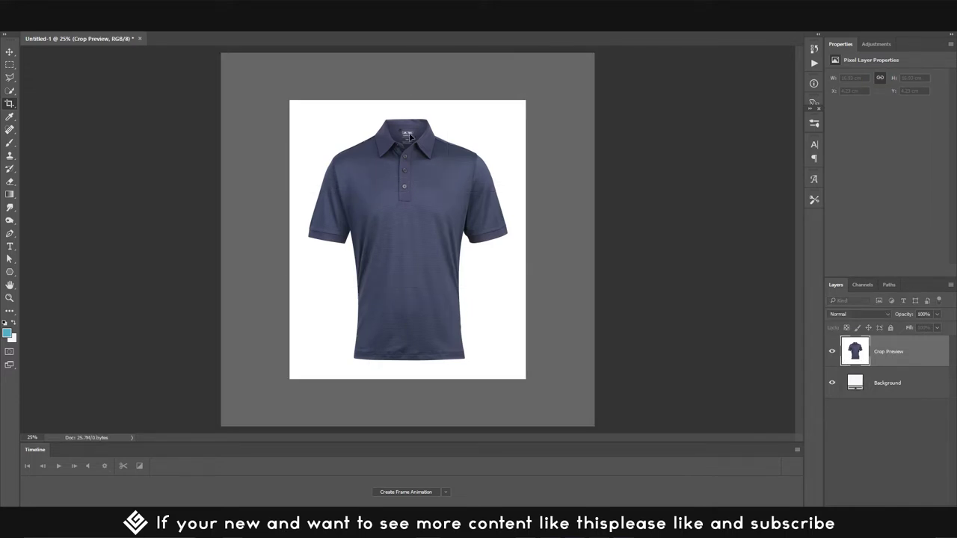
Step: Desaturate the navy shirt to grey and duplicate it as Layer 1 copy
key(ctrl+0)
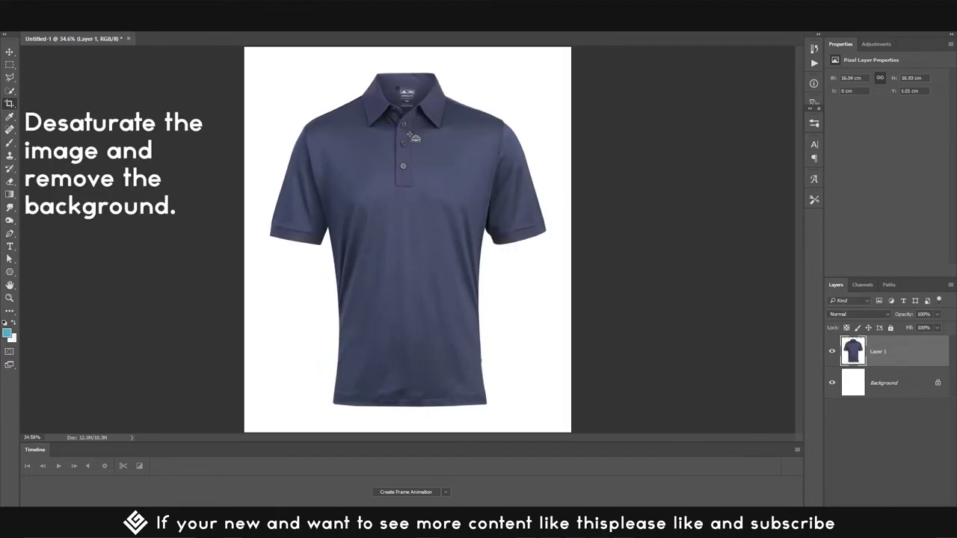
click(71, 30)
mouse_move(112, 33)
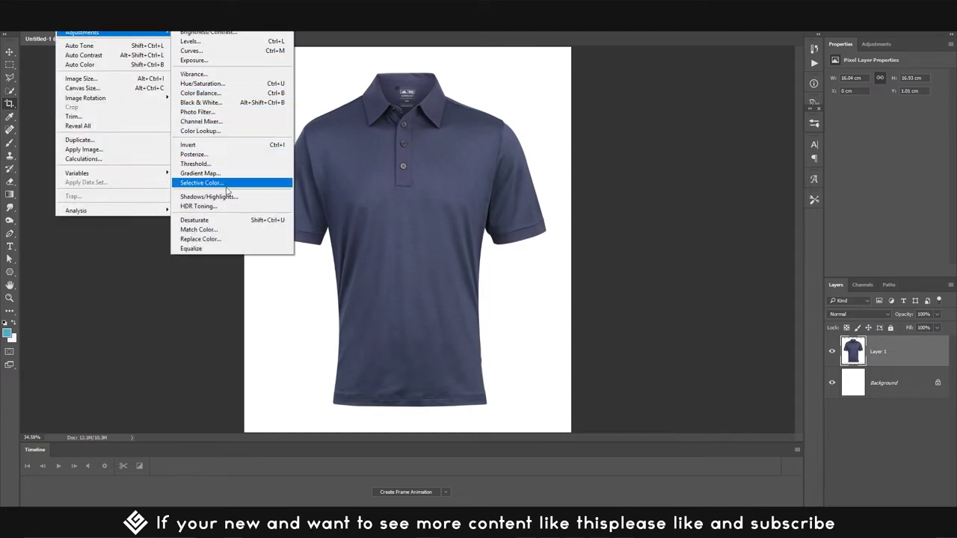
click(220, 221)
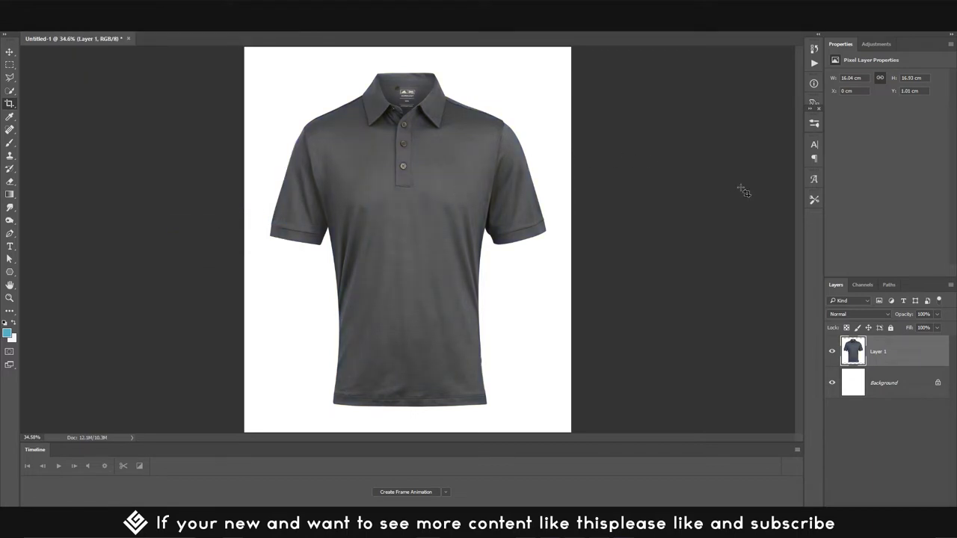
key(v)
key(ctrl+j)
Step: Quick-select and delete the white background from the shirt copy, then invert the Background layer
key(w)
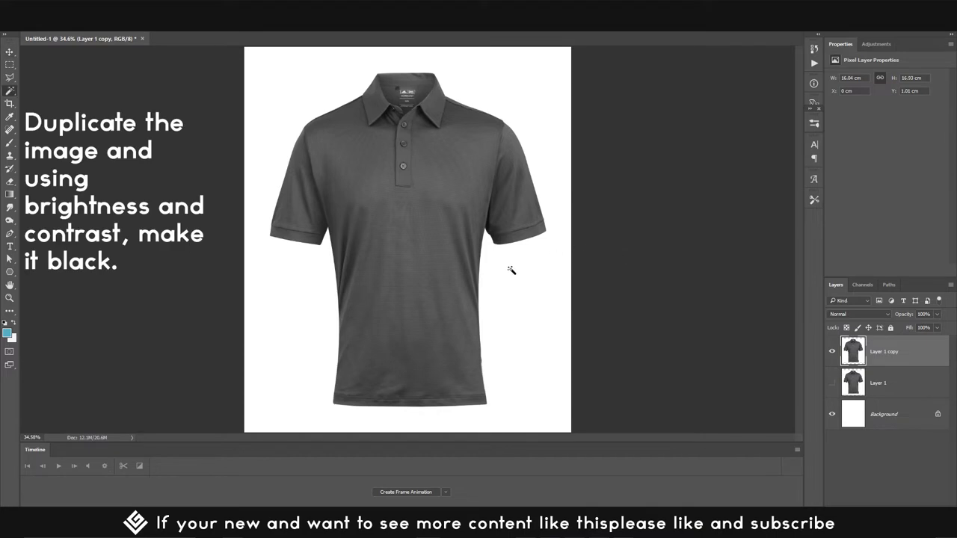
click(514, 270)
key(Delete)
click(878, 418)
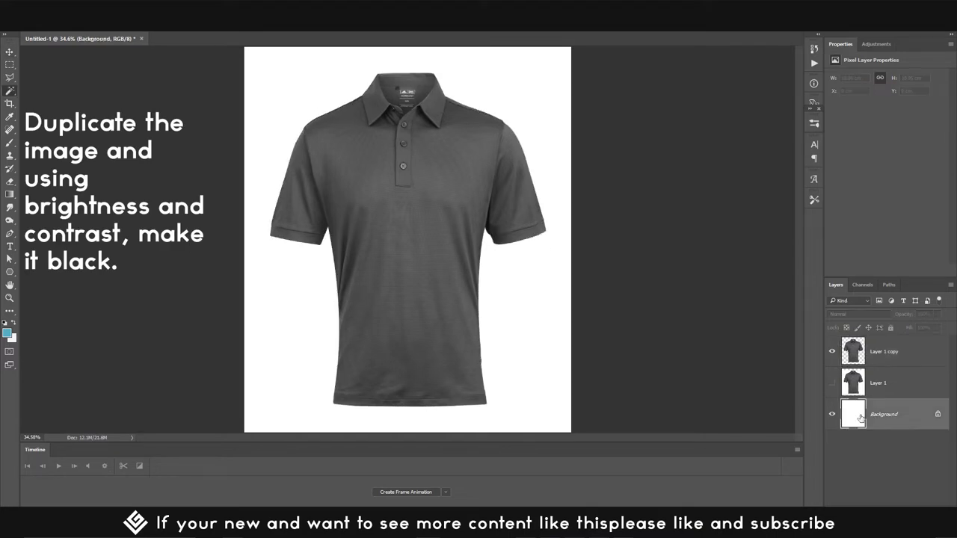
key(ctrl+i)
key(ctrl+i)
Step: Darken Layer 1 copy to a solid black silhouette with Hue/Saturation Lightness -100
click(843, 360)
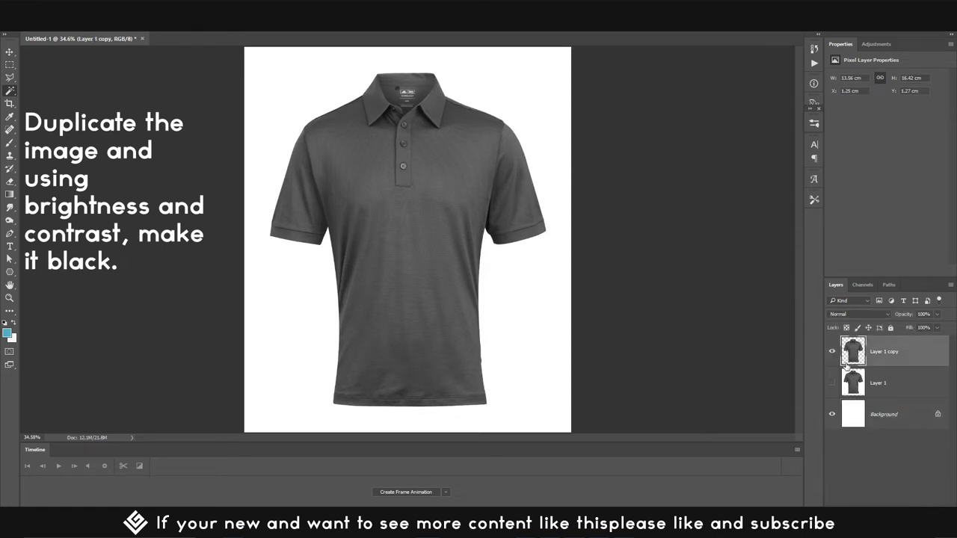
key(ctrl+u)
drag(721, 202, 664, 203)
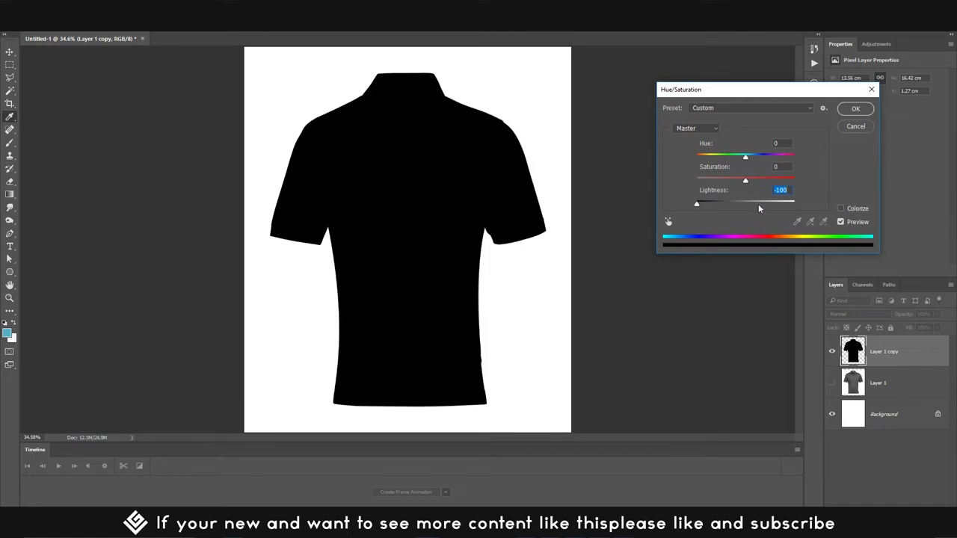
key(ctrl+z)
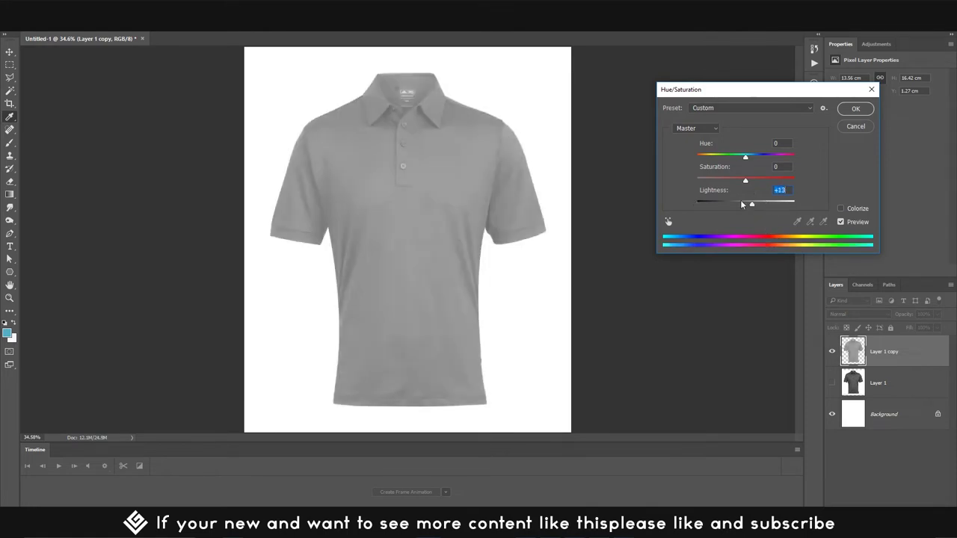
key(ctrl+z)
key(Return)
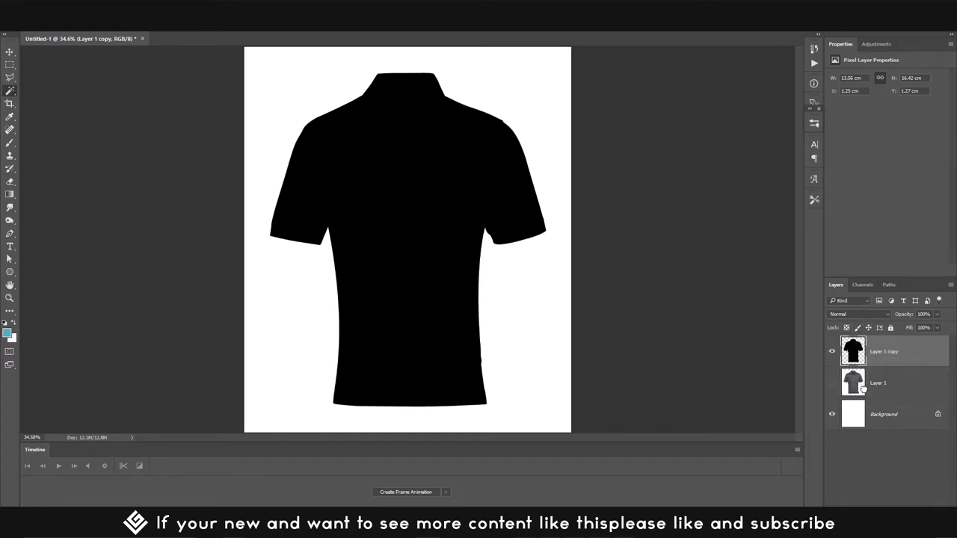
Step: Move Layer 1 copy below Layer 1, then duplicate the grey shirt and reorder the copy
drag(856, 352, 863, 388)
click(855, 362)
key(ctrl+j)
key(ctrl+bracketleft)
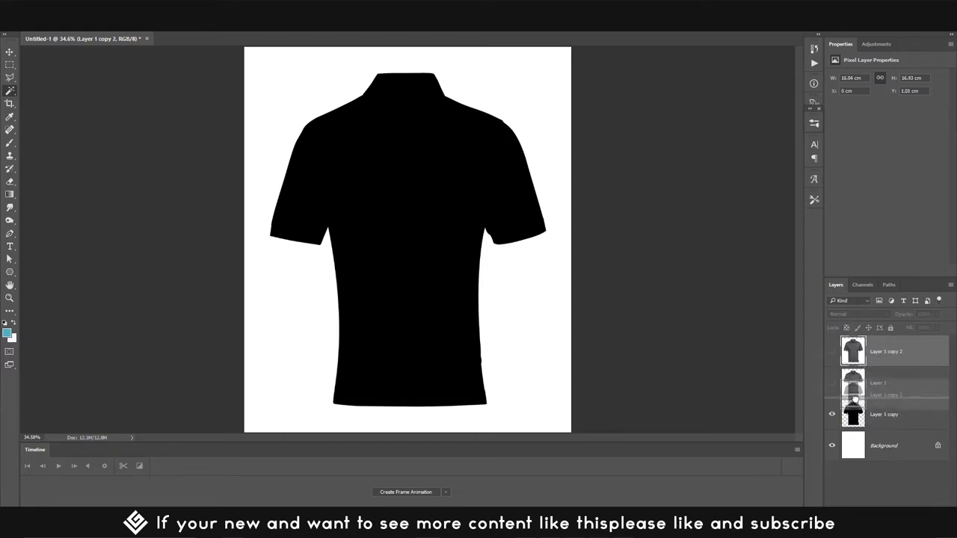
key(ctrl+bracketleft)
click(855, 362)
Step: Make Layer 1 visible again
click(831, 351)
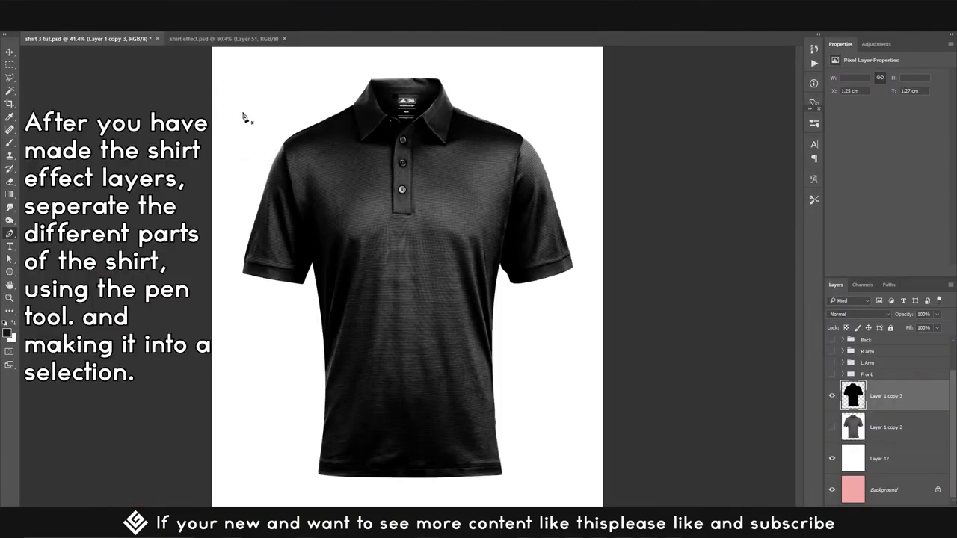
Step: Trace the left sleeve outline from the shoulder seam down the armhole to the hem
scroll(257, 110, up, 2)
scroll(356, 258, down, 2)
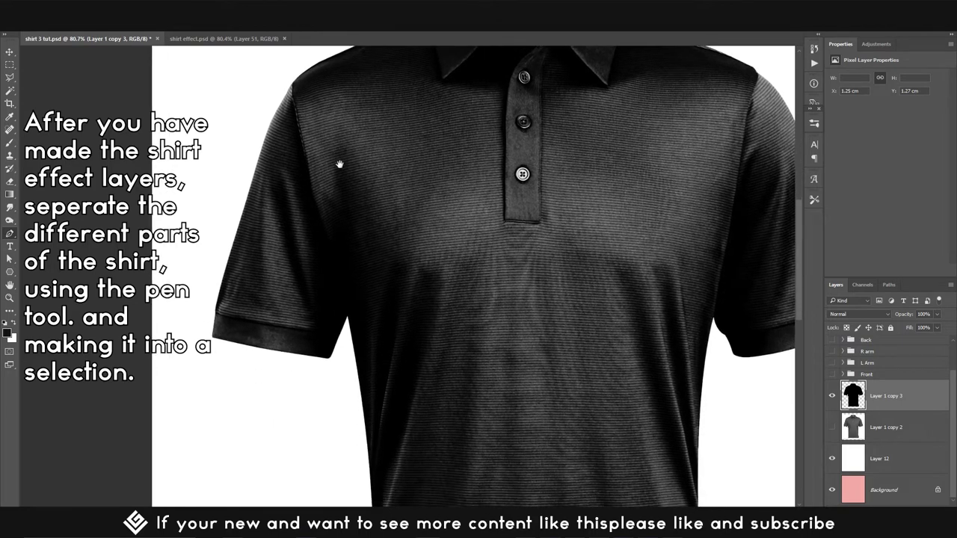
scroll(303, 142, up, 1)
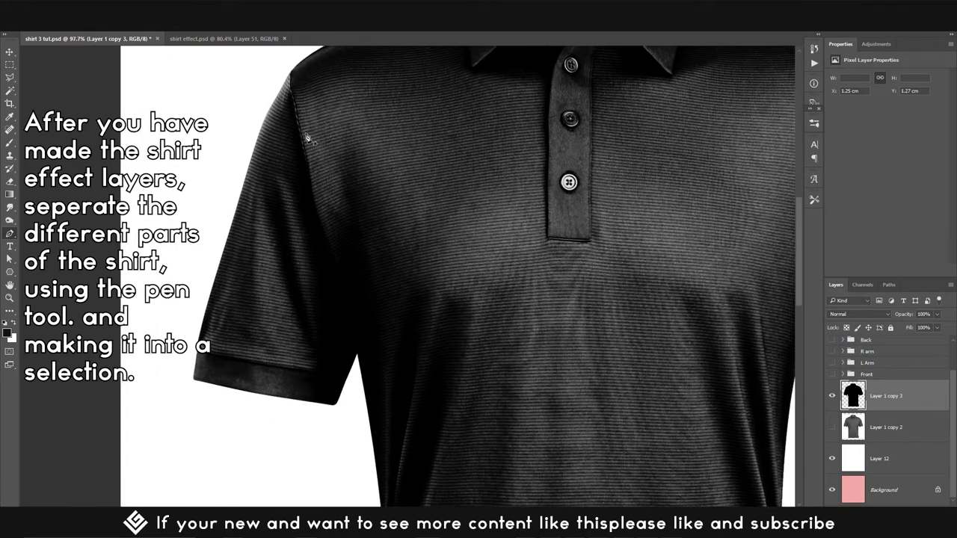
click(286, 61)
drag(296, 106, 305, 134)
drag(318, 211, 324, 246)
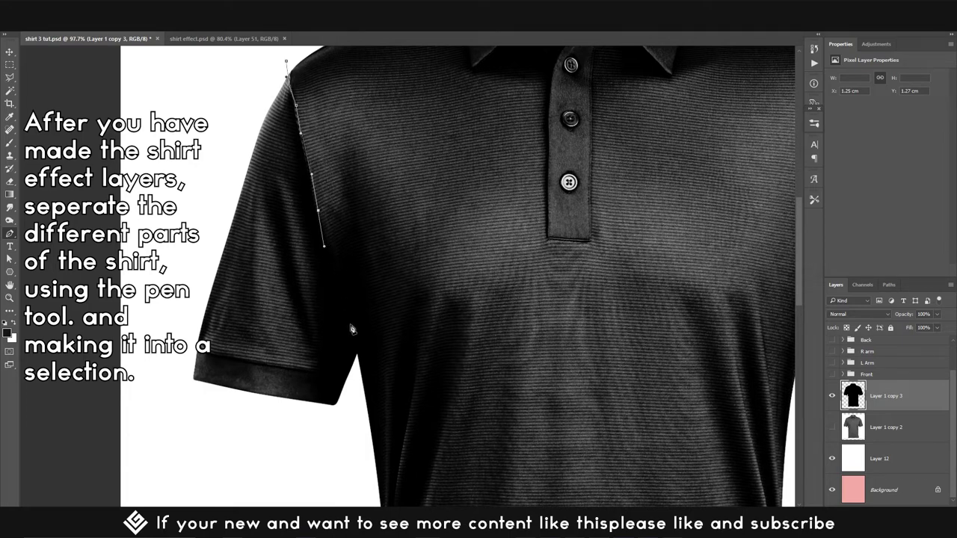
drag(358, 352, 368, 389)
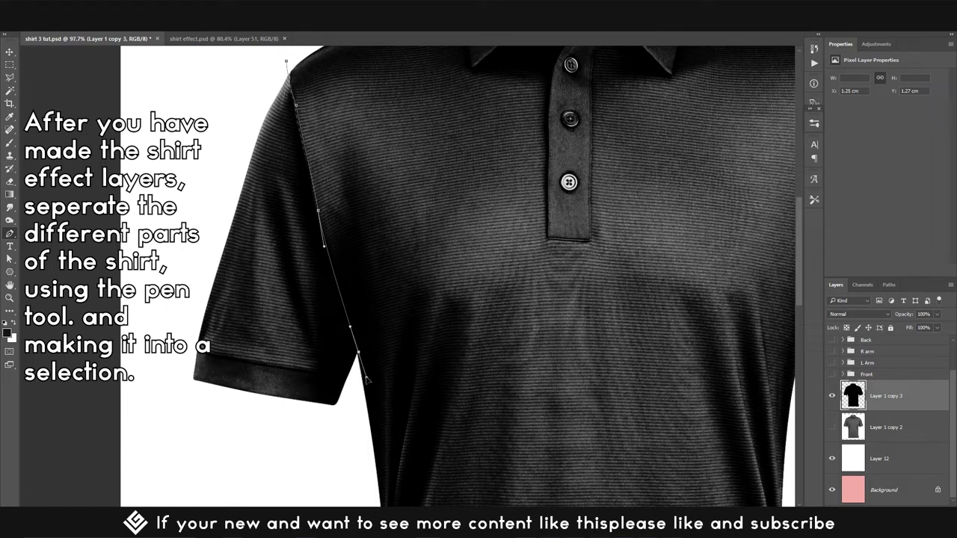
click(348, 421)
click(219, 426)
Step: Complete the sleeve outline up its outer edge to the shoulder and convert it to a selection
click(155, 386)
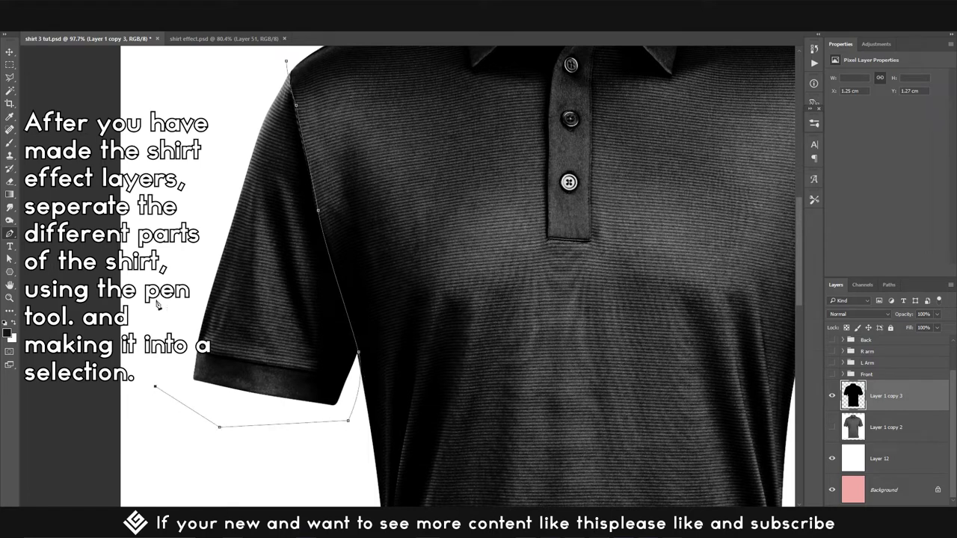
drag(156, 302, 174, 238)
click(184, 221)
click(195, 170)
click(221, 129)
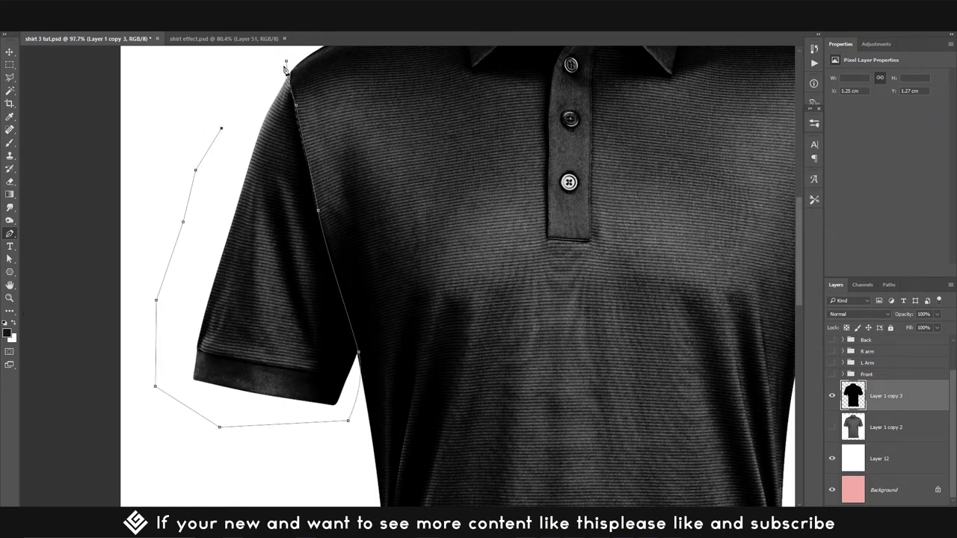
click(286, 61)
drag(286, 62, 341, 58)
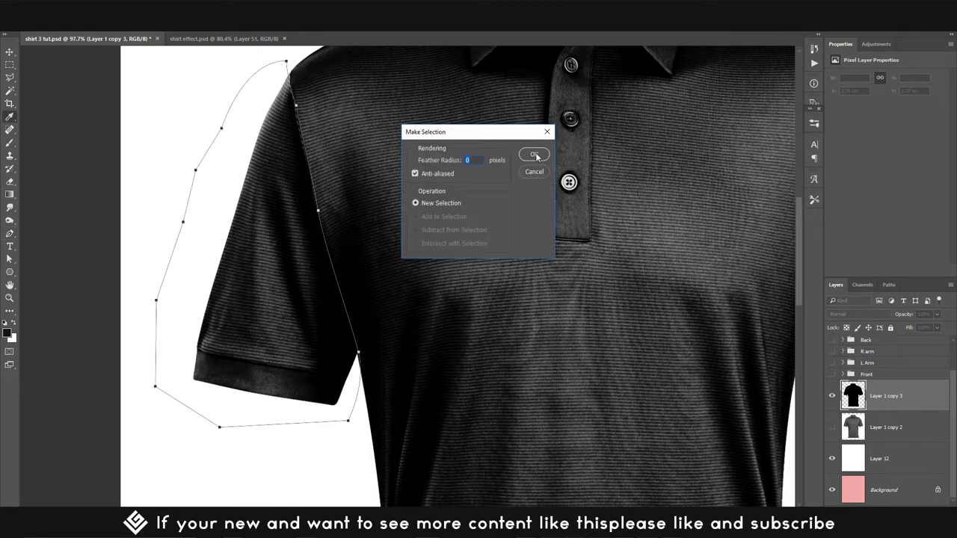
click(535, 155)
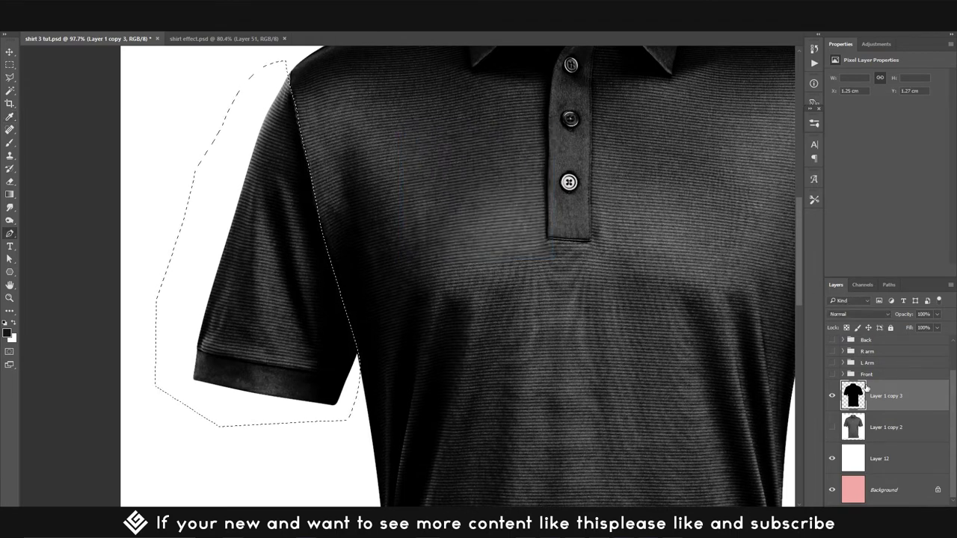
Step: Copy the selected sleeve to a test layer, inspect it, then delete that layer
scroll(670, 271, down, 1)
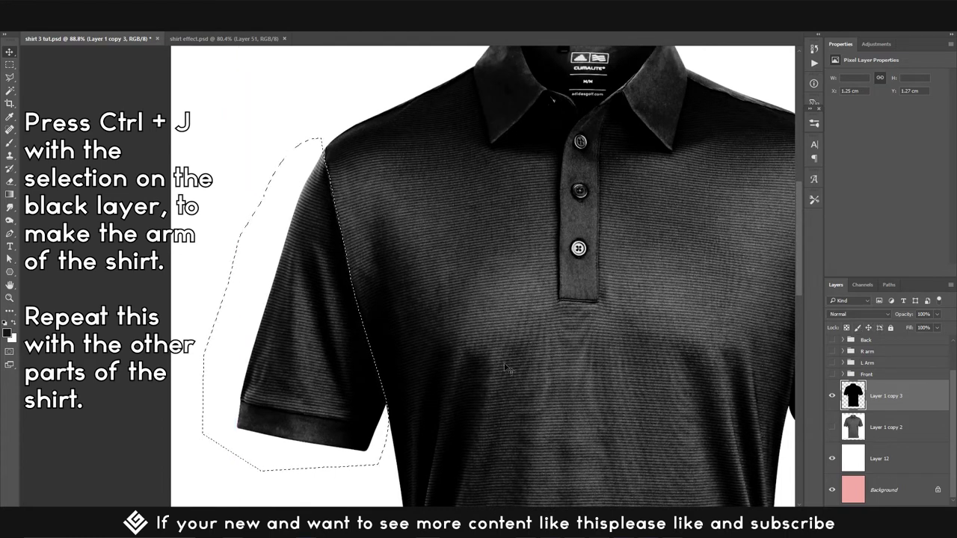
key(ctrl+j)
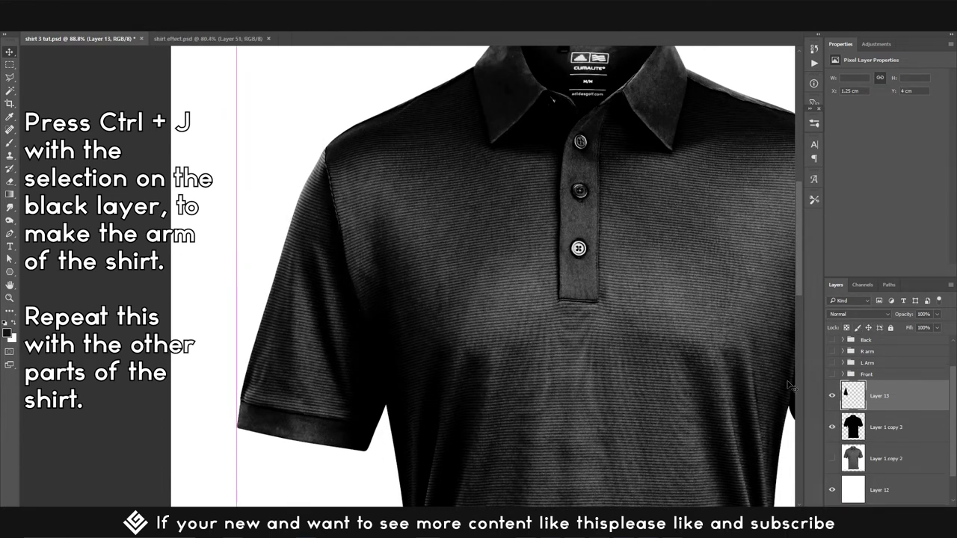
click(832, 427)
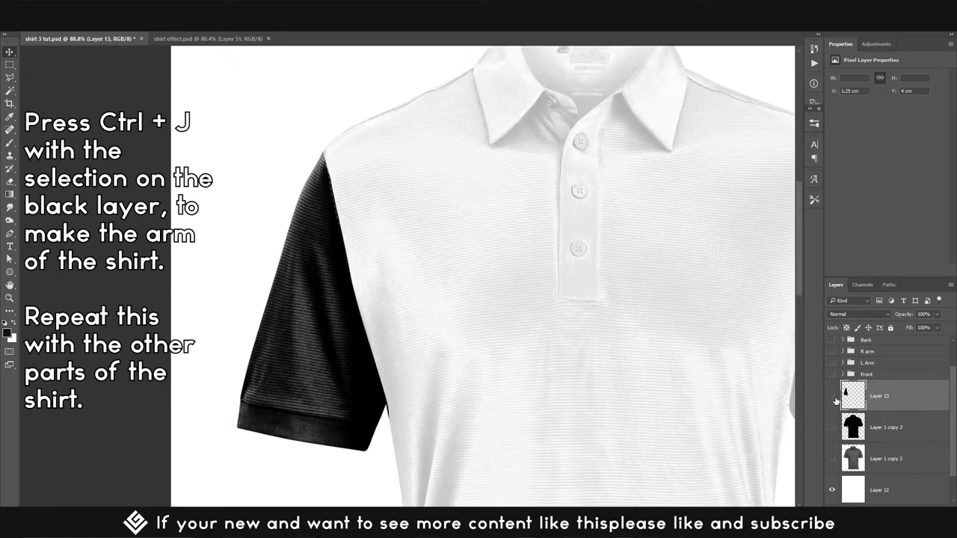
click(835, 399)
click(831, 426)
key(Delete)
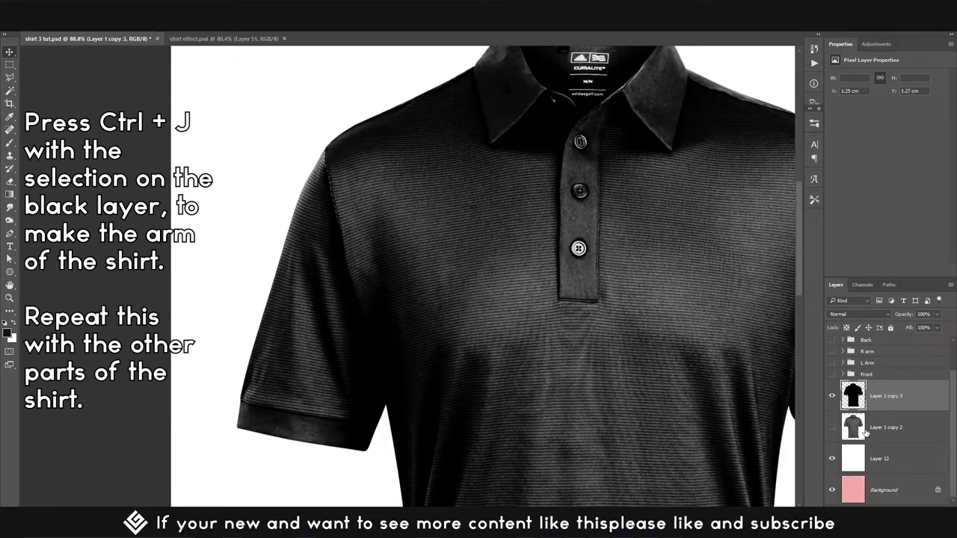
scroll(851, 400, up, 2)
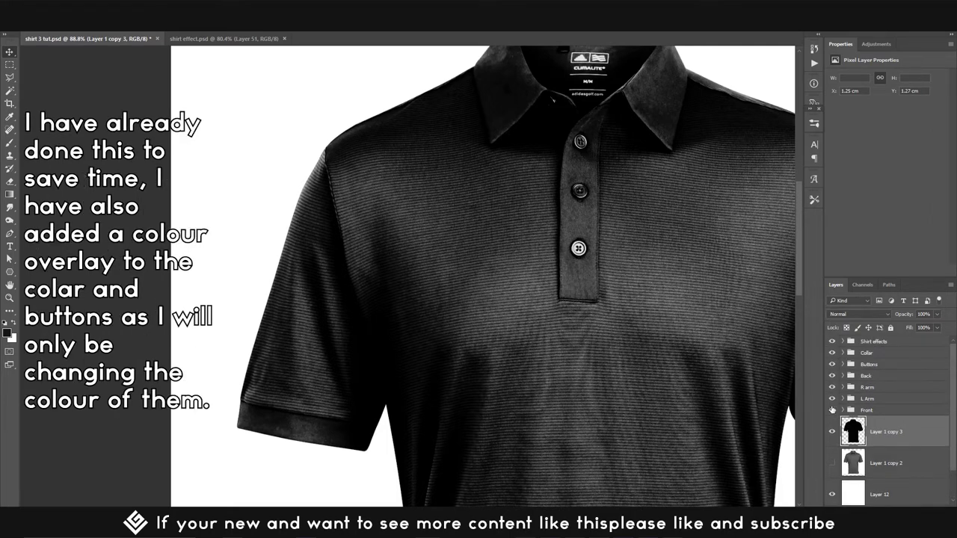
Step: Show the Collar, Buttons, arm and Front groups and open Layer 10's Color Overlay settings
mouse_move(831, 352)
mouse_down()
mouse_move(831, 410)
mouse_move(856, 412)
mouse_up()
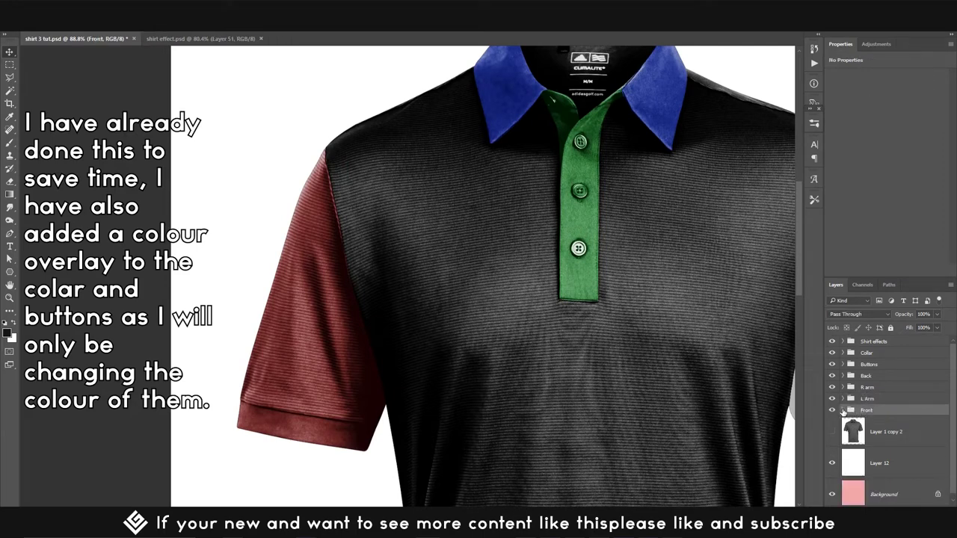
click(842, 352)
click(882, 385)
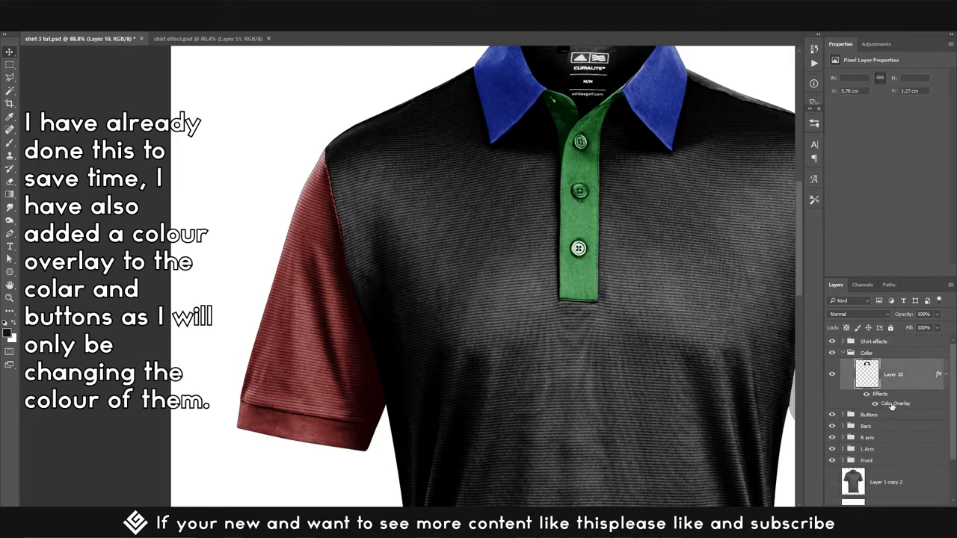
double_click(891, 404)
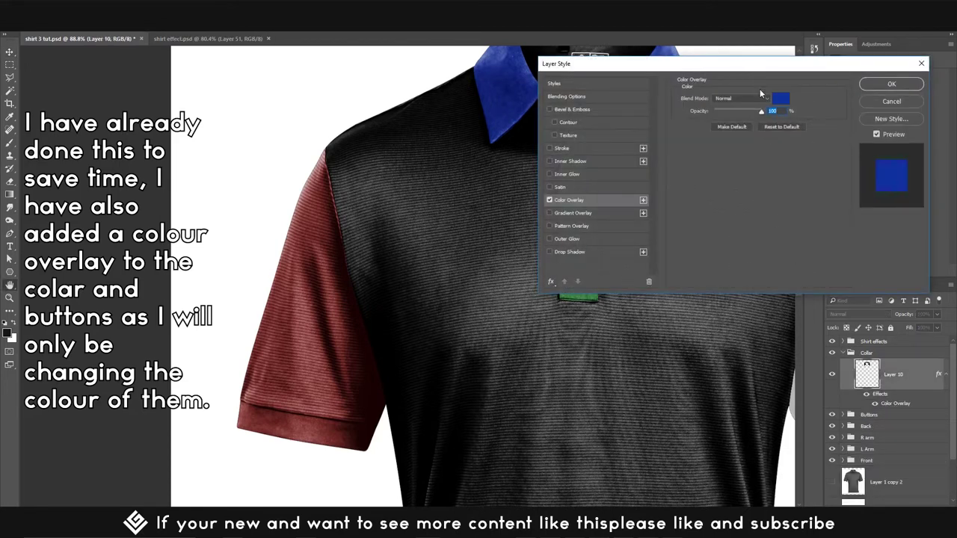
Step: Change the collar's Color Overlay colour to yellow (#e0cc23) and apply it
click(780, 98)
click(690, 184)
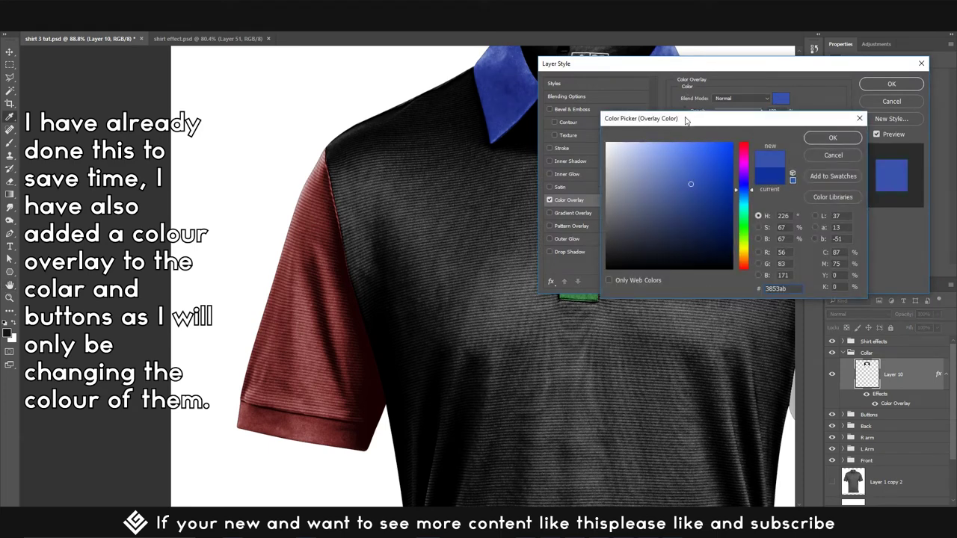
drag(685, 120, 758, 127)
click(773, 234)
click(815, 245)
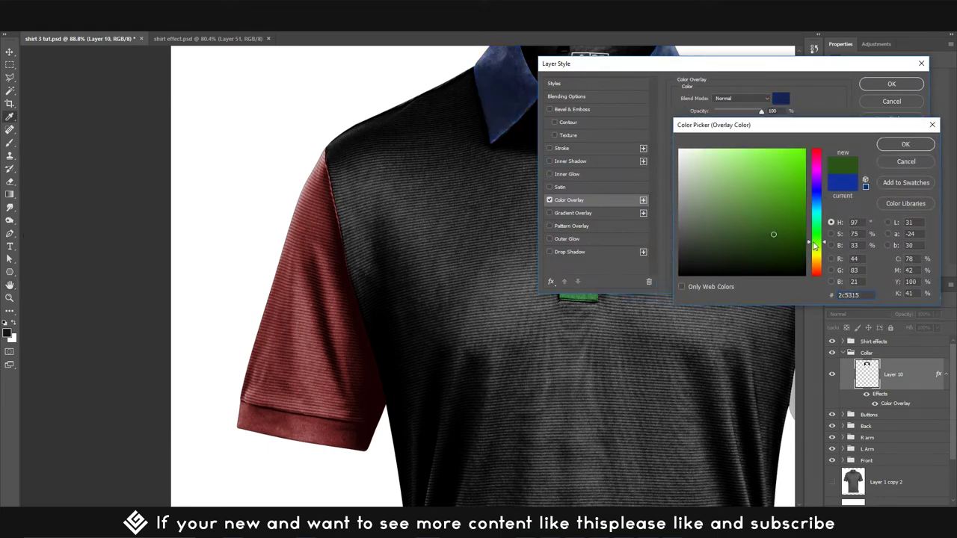
drag(797, 226, 778, 188)
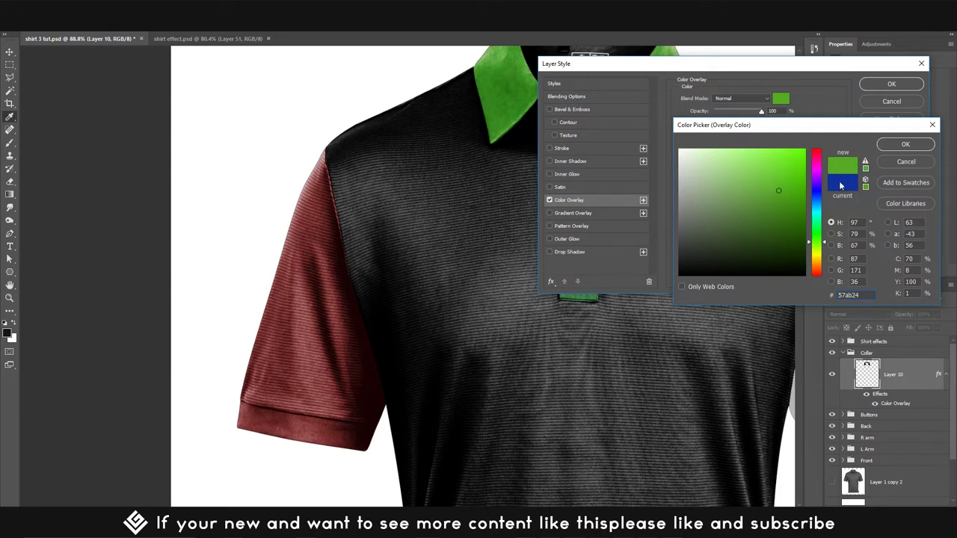
click(816, 257)
click(786, 164)
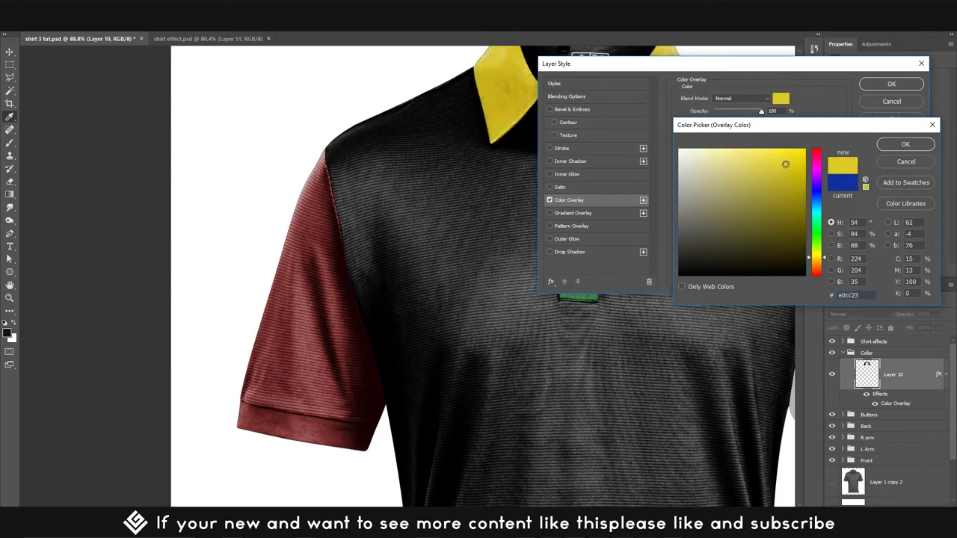
click(778, 175)
key(Return)
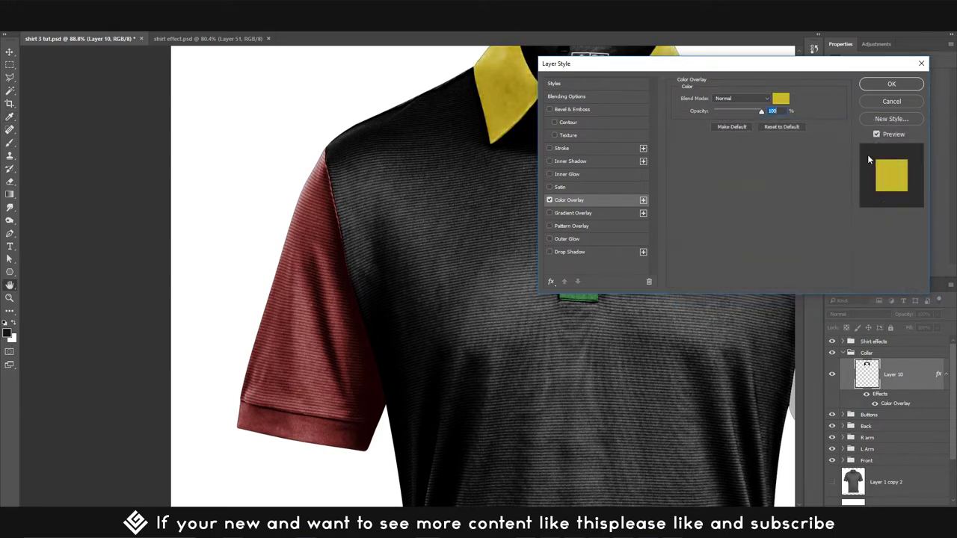
click(890, 85)
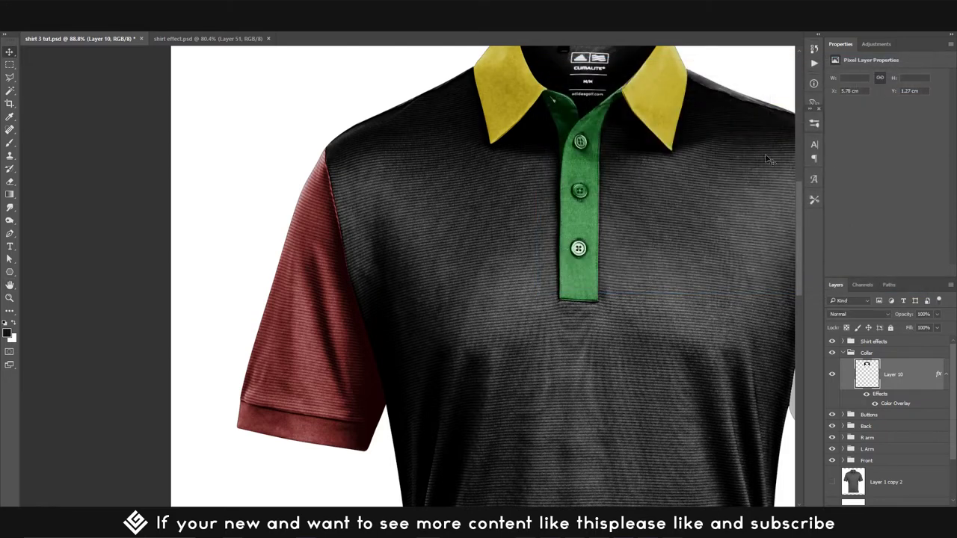
drag(678, 216, 691, 228)
key(ctrl+0)
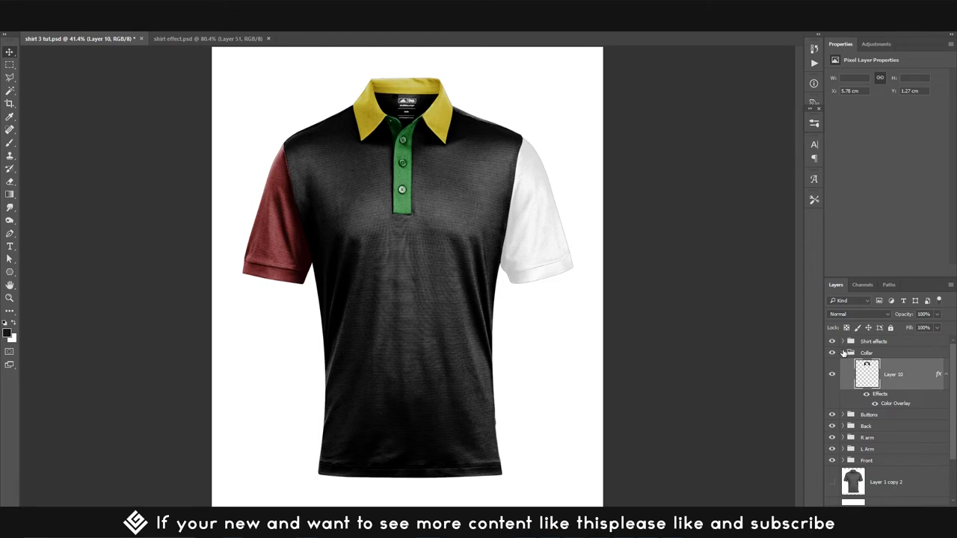
Step: Collapse the Collar group, expand Front, and select its Layer 1 copy body layer
click(842, 352)
click(850, 410)
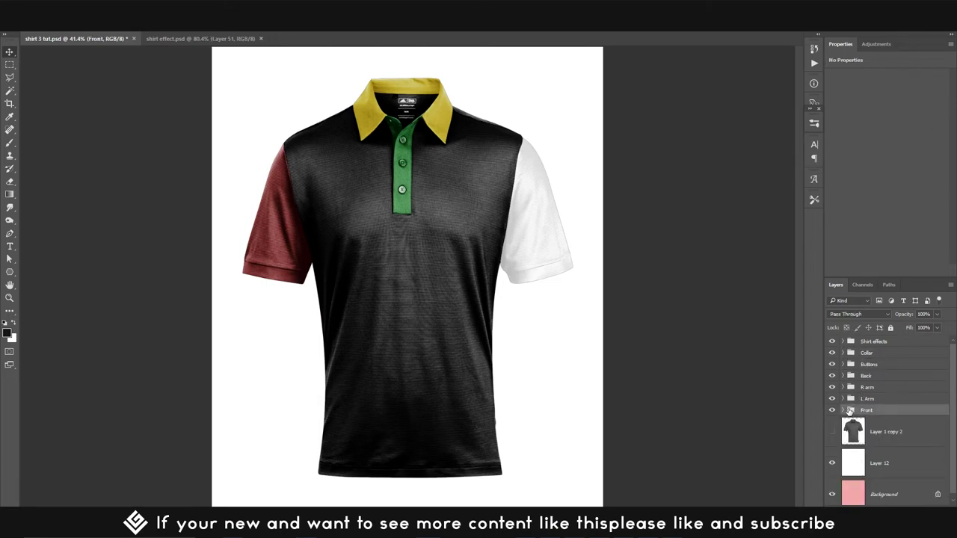
click(842, 410)
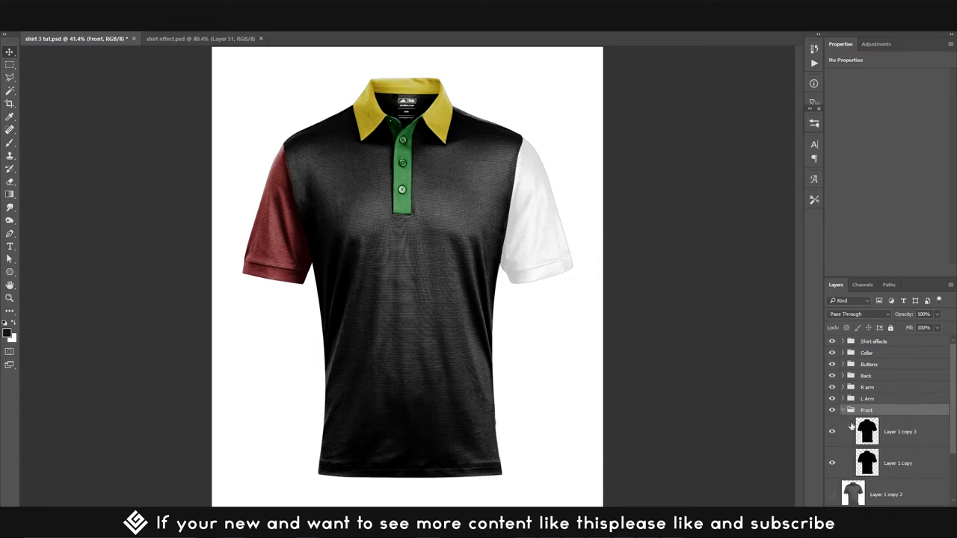
click(869, 440)
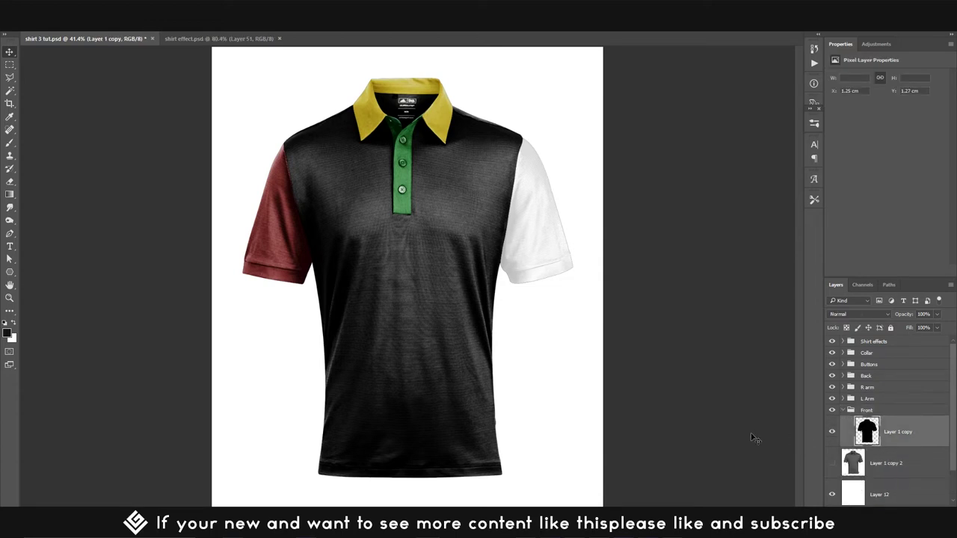
Step: Fill a rectangle covering the shirt body with black on a new Layer 13
key(m)
scroll(500, 333, down, 2)
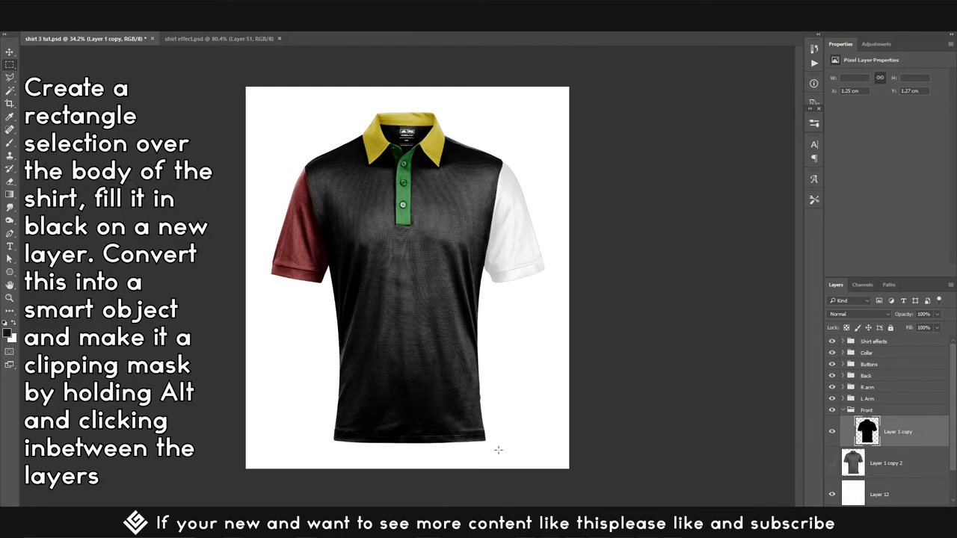
mouse_move(505, 447)
mouse_down()
mouse_move(300, 140)
mouse_move(302, 129)
mouse_up()
click(930, 515)
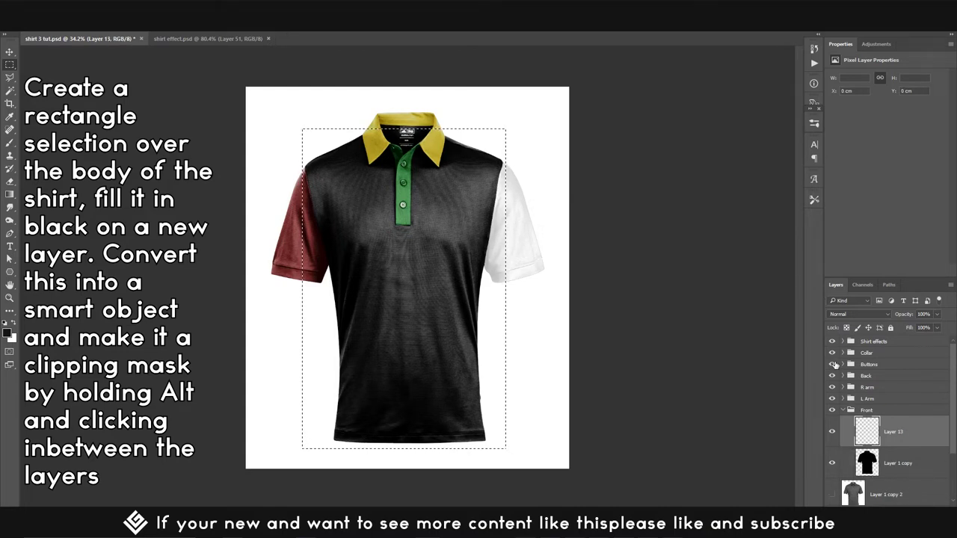
key(alt+BackSpace)
key(ctrl+d)
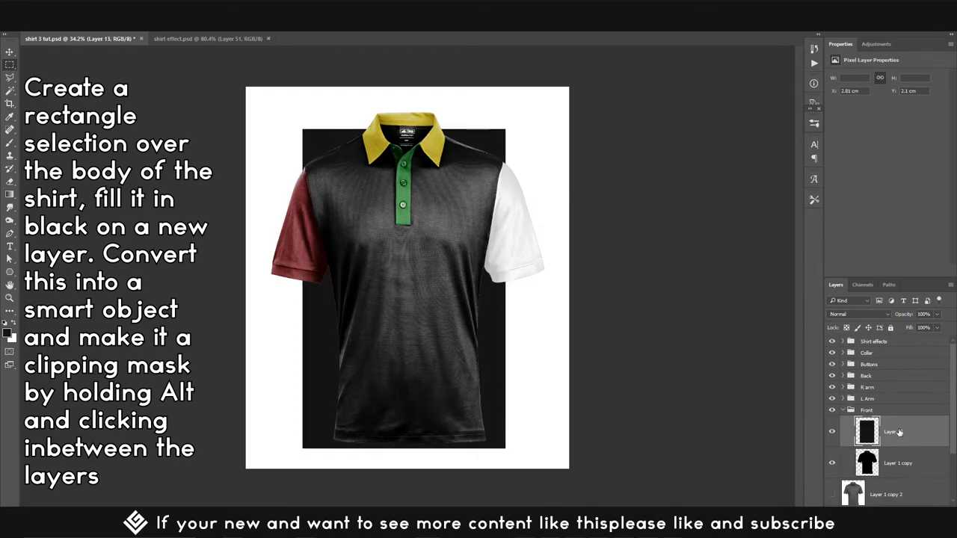
Step: Convert the black rectangle to a smart object named 'font design' and clip it to the shirt body
right_click(911, 424)
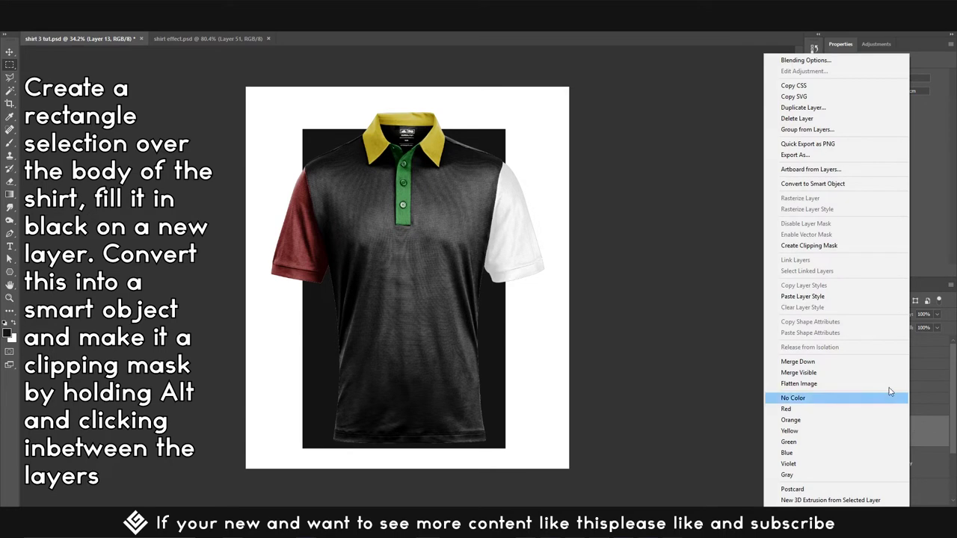
click(812, 184)
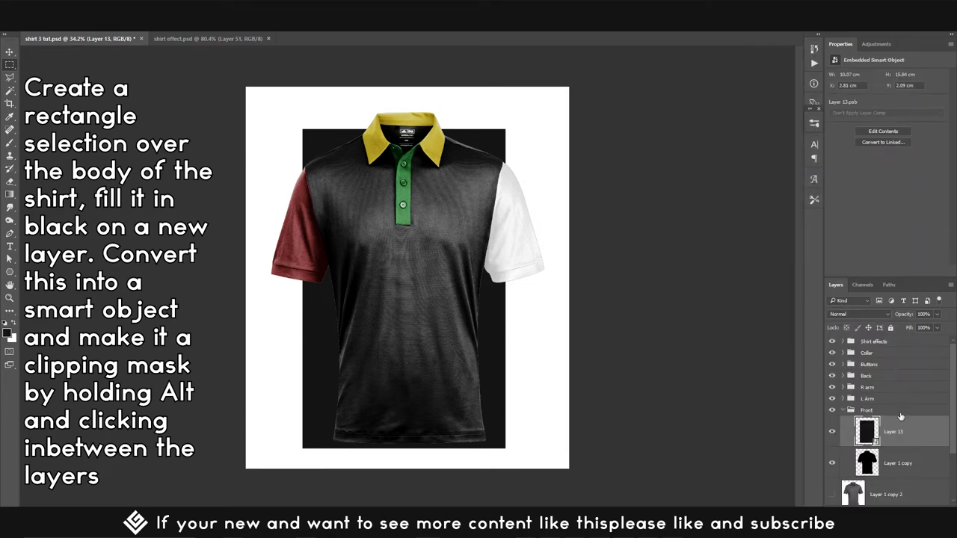
double_click(902, 427)
key(BackSpace)
text(design)
key(Return)
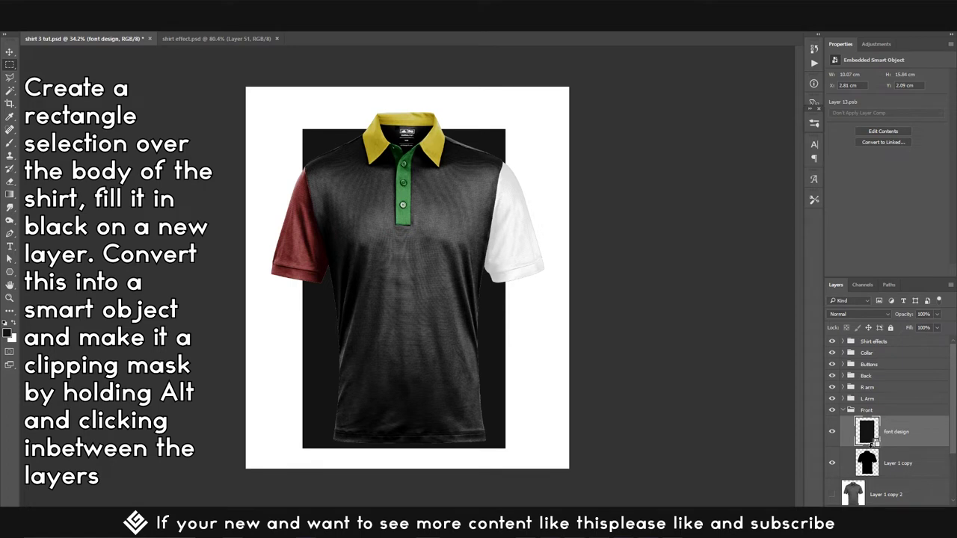
alt+click(871, 447)
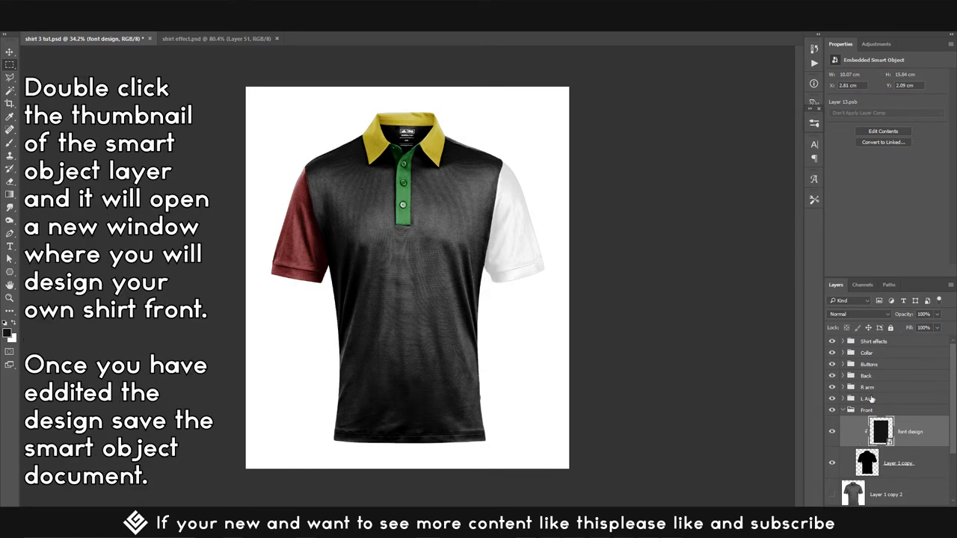
Step: Open the font design contents and fill its canvas with dark red
double_click(891, 442)
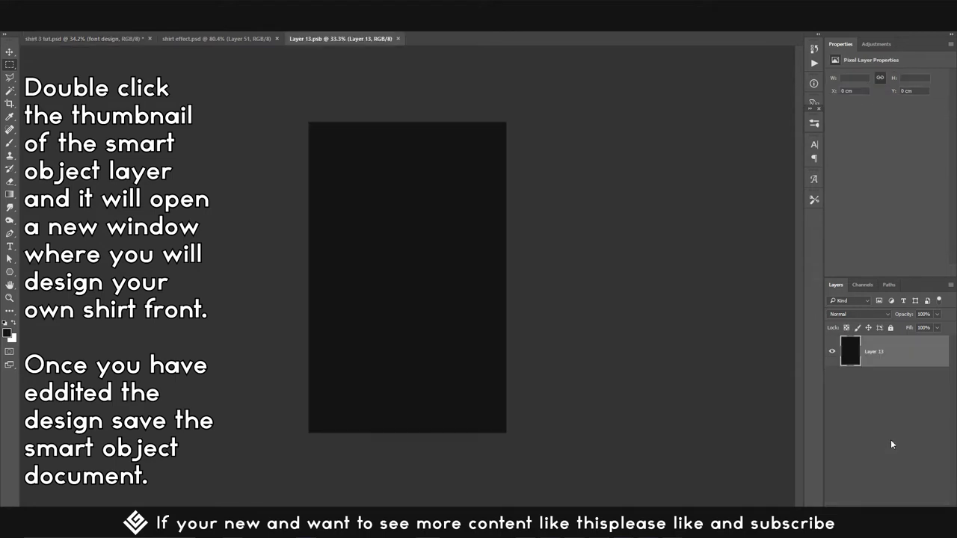
click(13, 322)
click(6, 332)
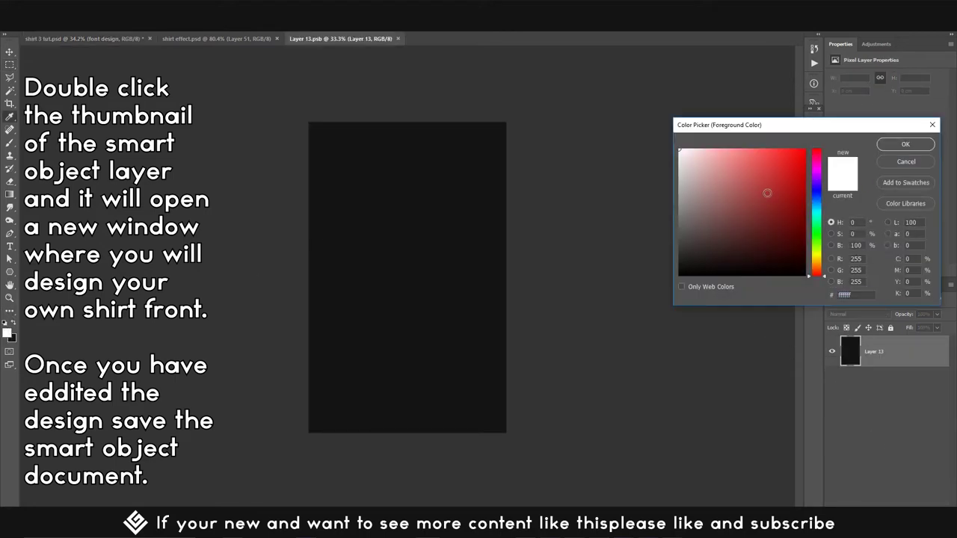
mouse_move(766, 192)
mouse_down()
mouse_move(790, 214)
mouse_move(783, 235)
mouse_up()
key(Return)
key(alt+BackSpace)
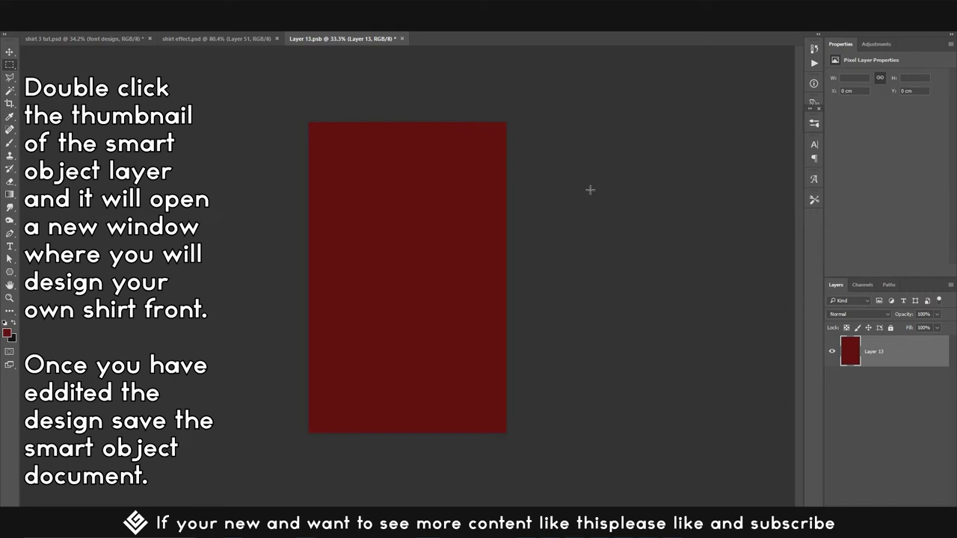
Step: Add a full-height black vertical stripe on a new layer, plus a copy further left
drag(516, 108, 493, 478)
key(ctrl+shift+alt+n)
key(ctrl+BackSpace)
key(v)
mouse_move(501, 277)
mouse_down()
mouse_move(440, 276)
mouse_move(385, 203)
mouse_move(354, 204)
mouse_up()
Step: Merge all the stripe layers and scale them to cover the whole canvas
shift+click(870, 443)
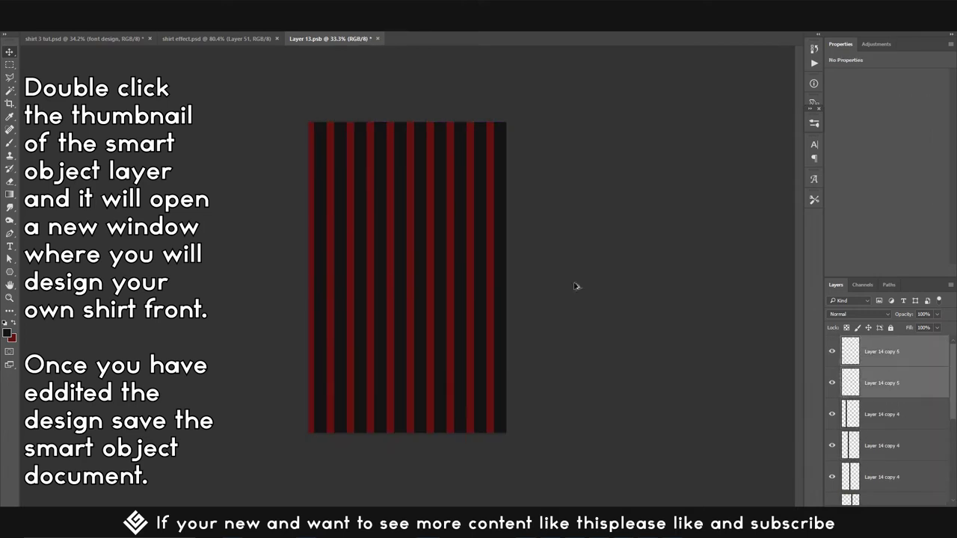
key(ctrl+alt+a)
key(ctrl+e)
key(ctrl+t)
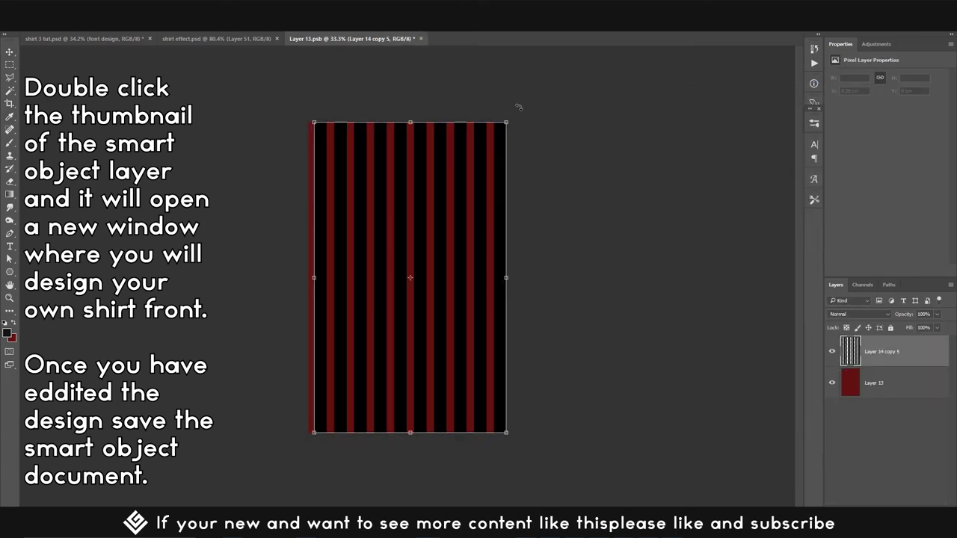
drag(506, 122, 690, 70)
key(Return)
Step: Save the striped contents and close the file to return to the mockup
key(alt+f)
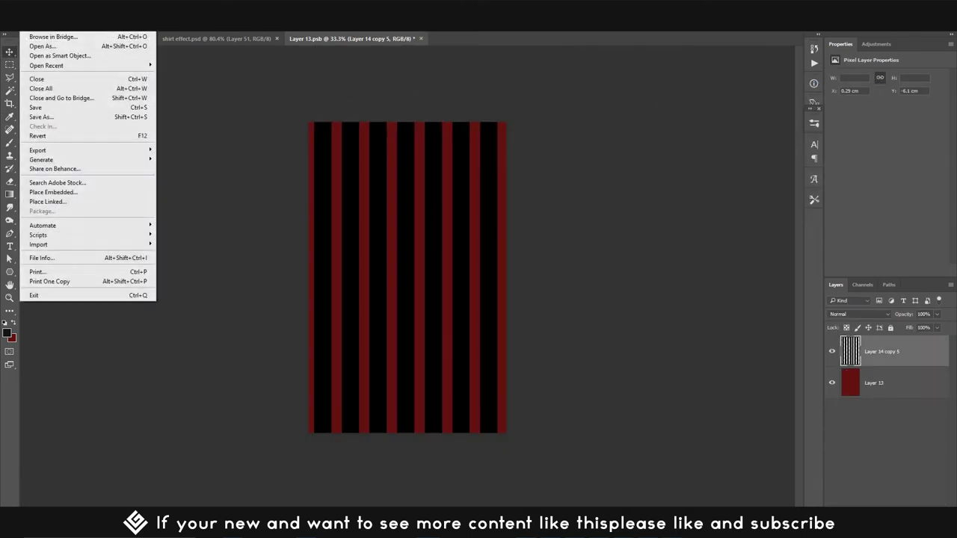
click(45, 107)
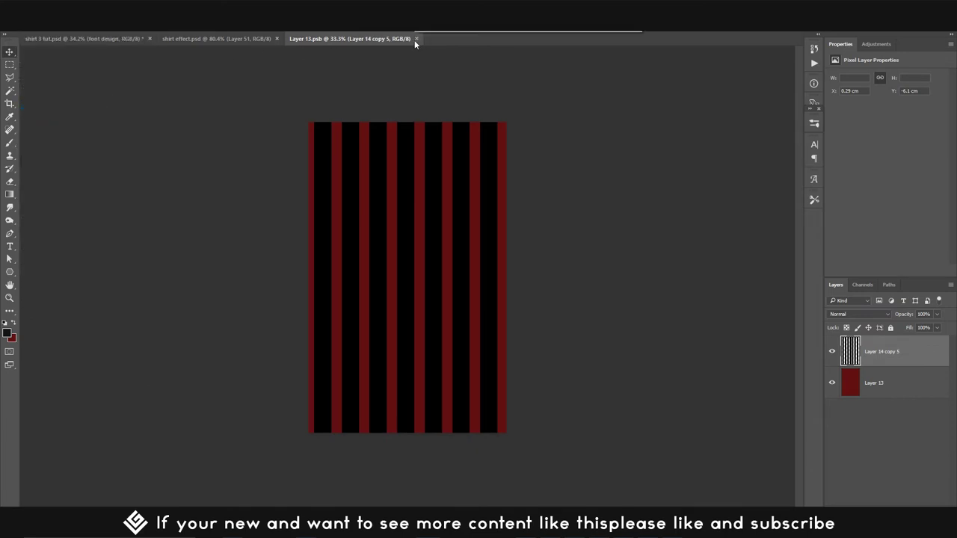
click(417, 39)
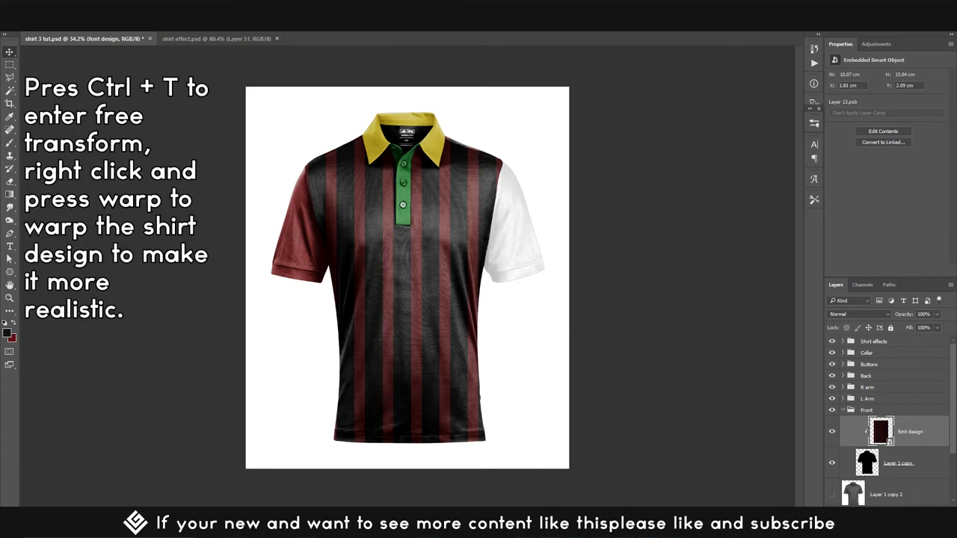
Step: Warp the front design, adjusting the top corners and bulging the upper sides outward
click(45, 24)
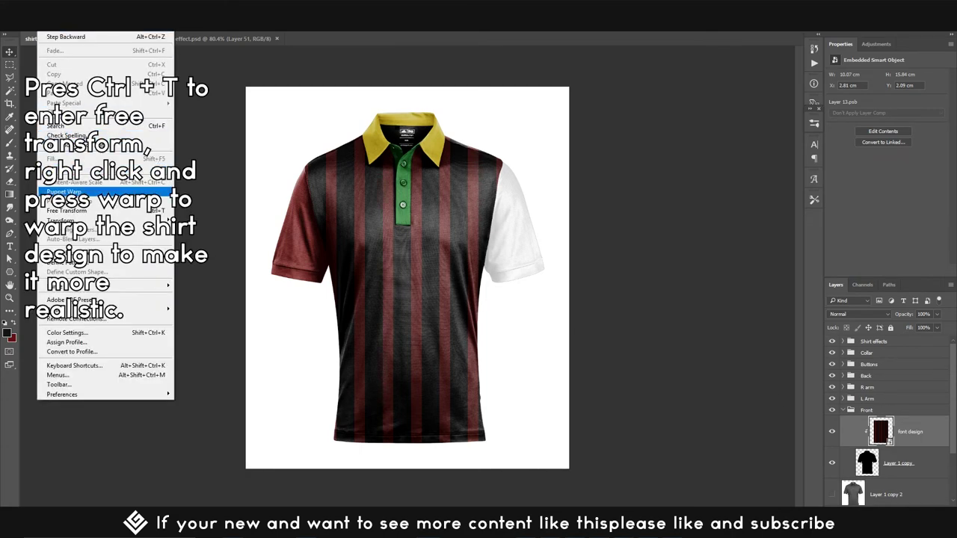
click(71, 211)
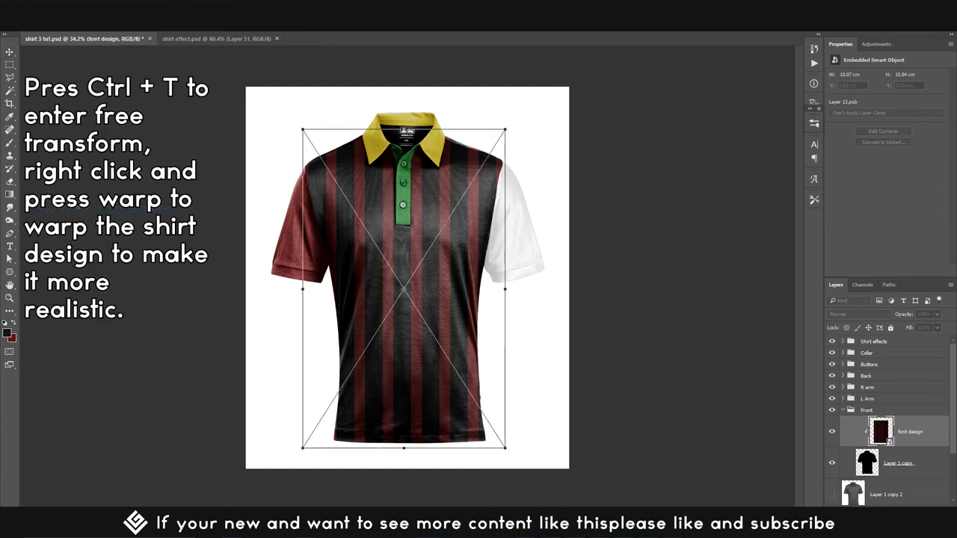
right_click(405, 230)
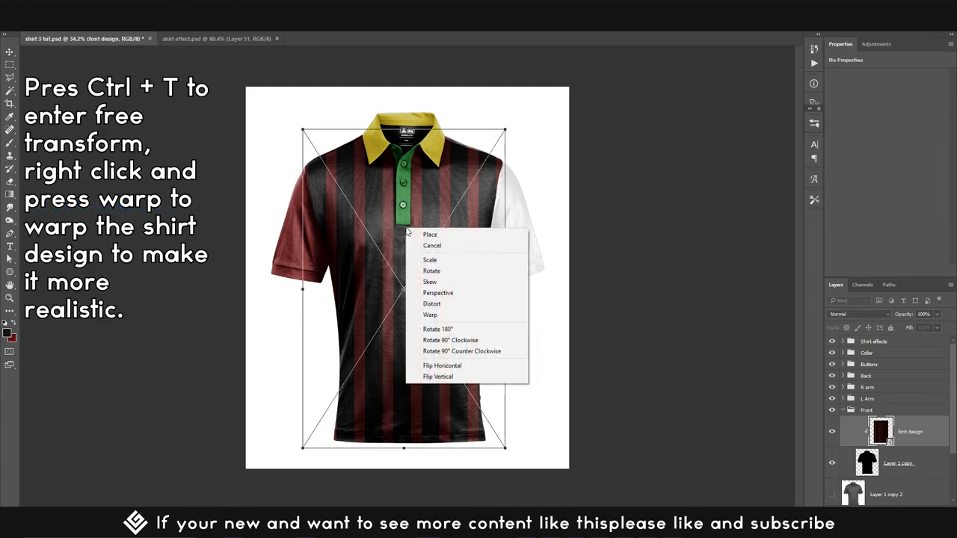
click(432, 315)
drag(302, 128, 303, 127)
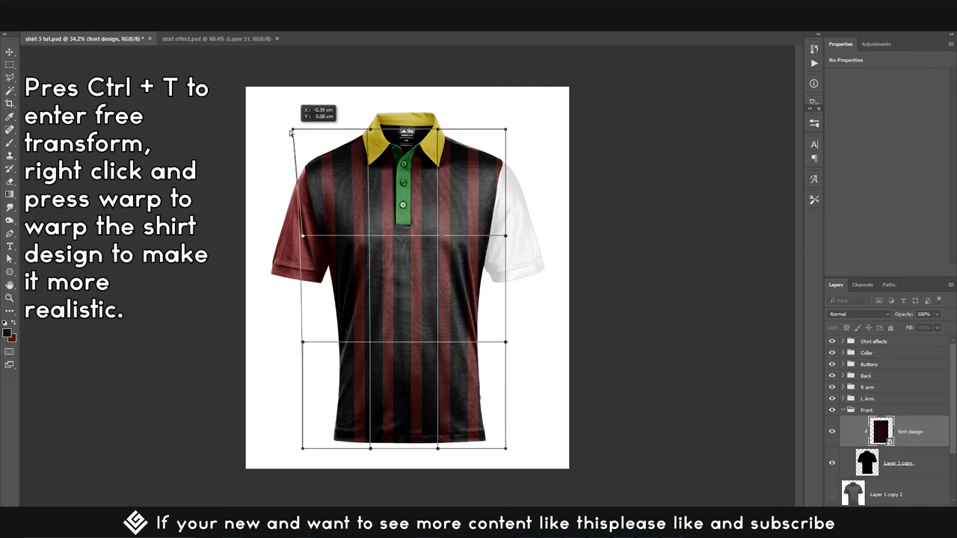
drag(505, 132, 495, 128)
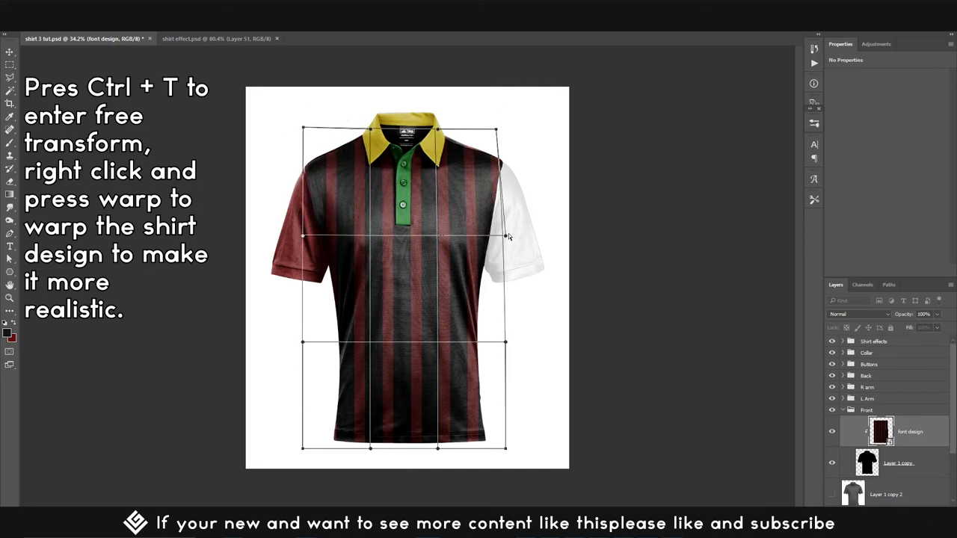
drag(505, 236, 518, 233)
drag(302, 236, 273, 233)
Step: Shape the lower warp edges to the body, commit the warp, and collapse the Front group
drag(407, 342, 407, 346)
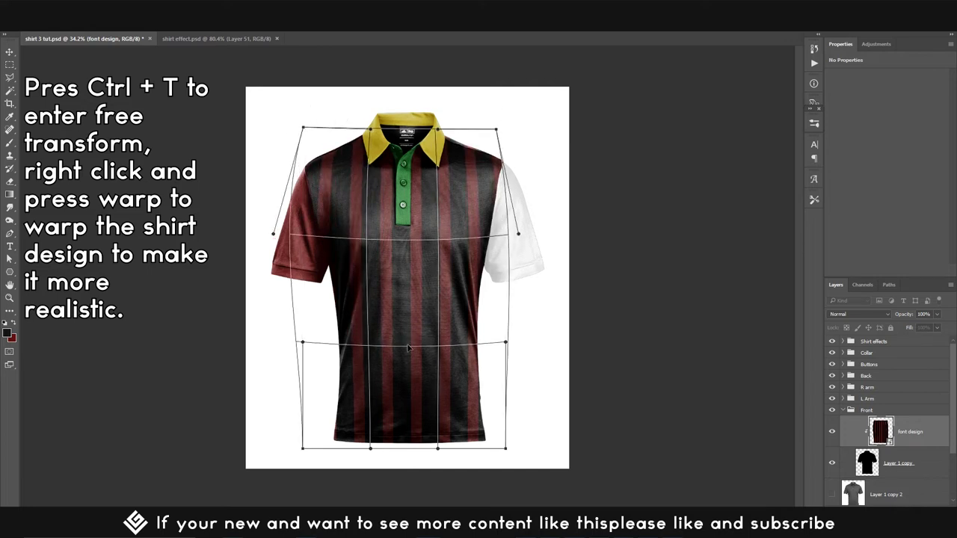
drag(505, 344, 503, 343)
drag(302, 342, 307, 342)
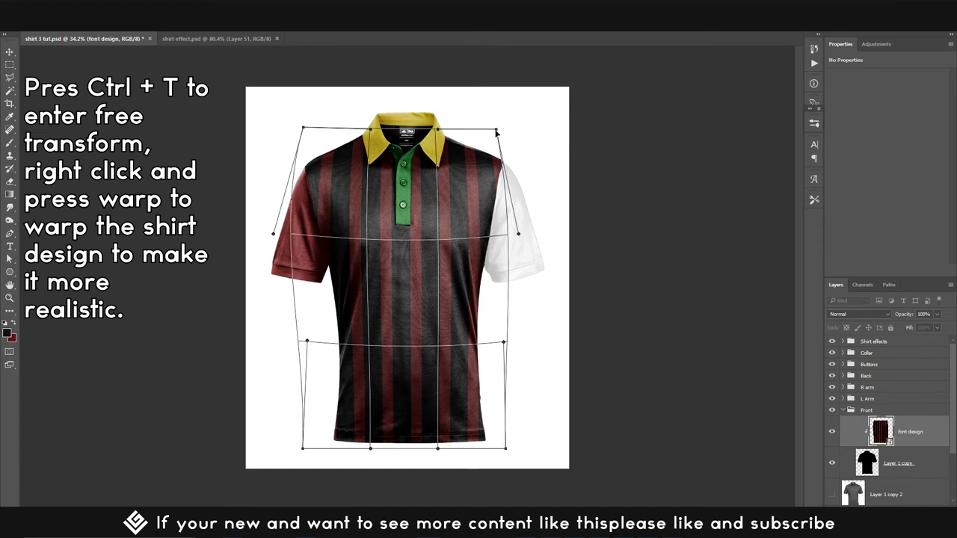
drag(495, 132, 500, 132)
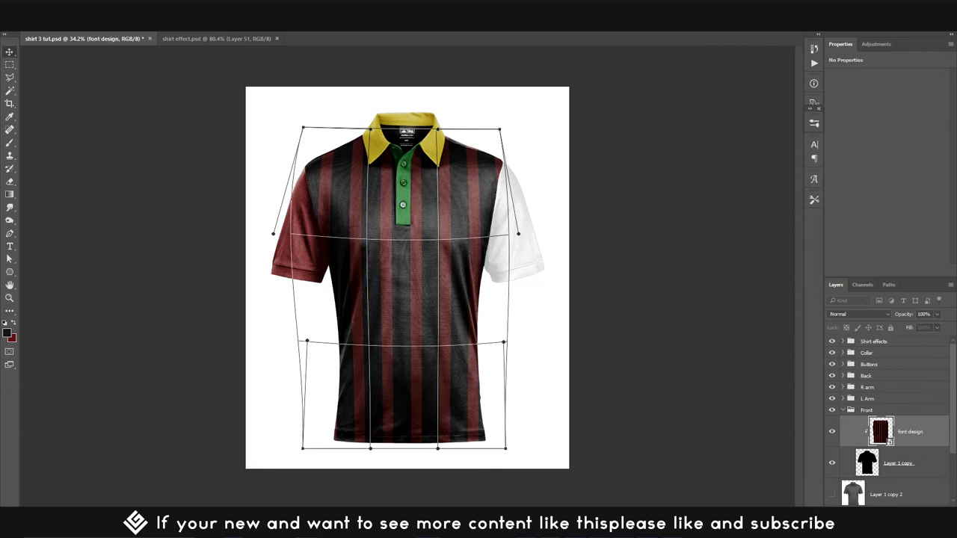
key(Return)
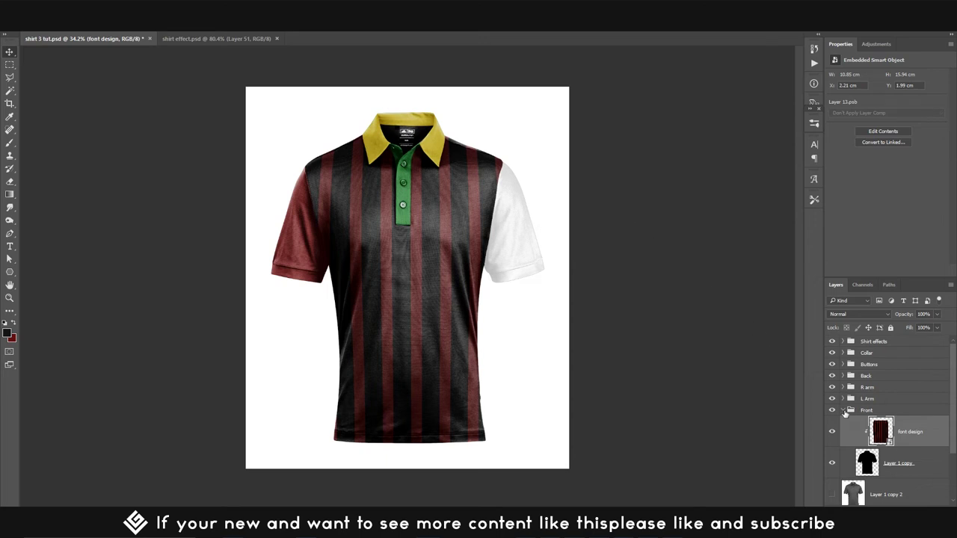
click(844, 410)
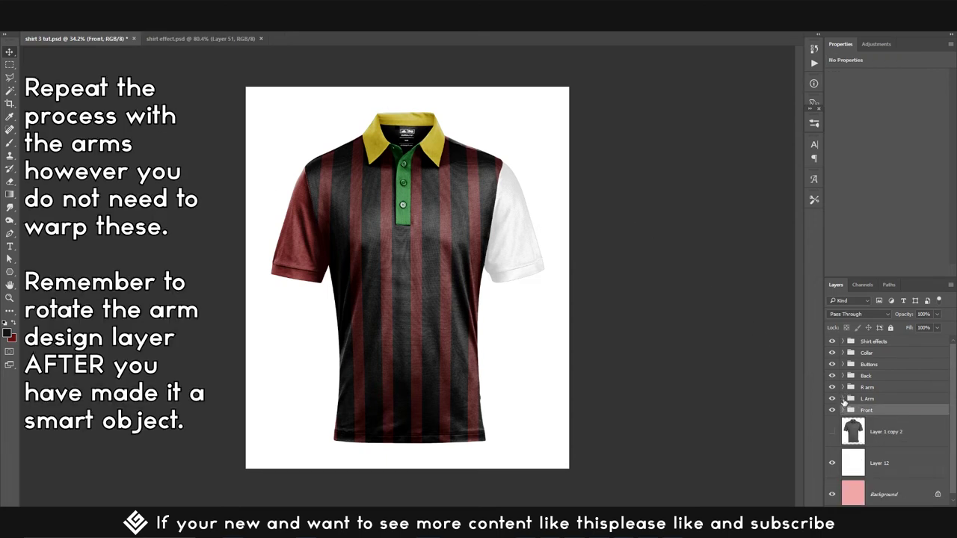
Step: In the L Arm group, create a dark rectangle layer over the white sleeve (Layer 7)
click(843, 400)
click(867, 417)
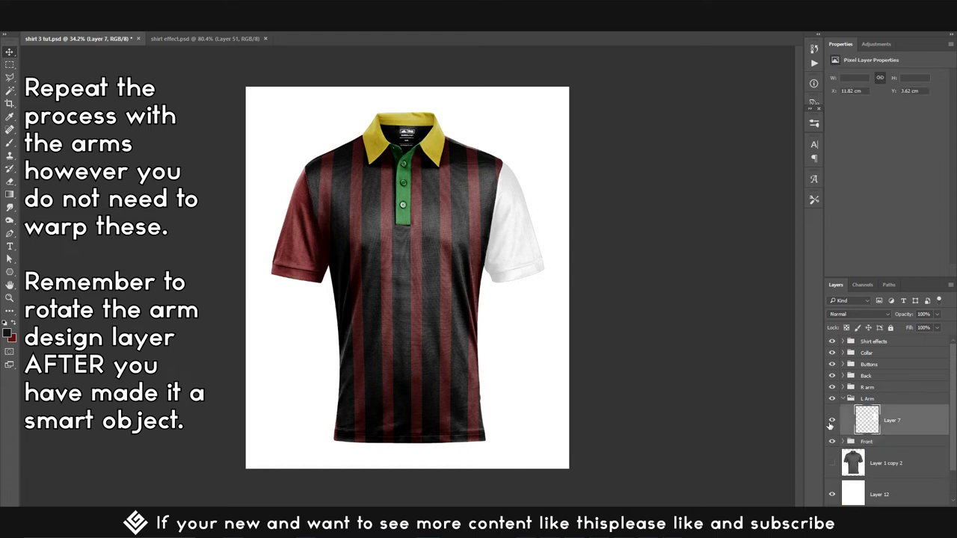
click(831, 420)
click(831, 420)
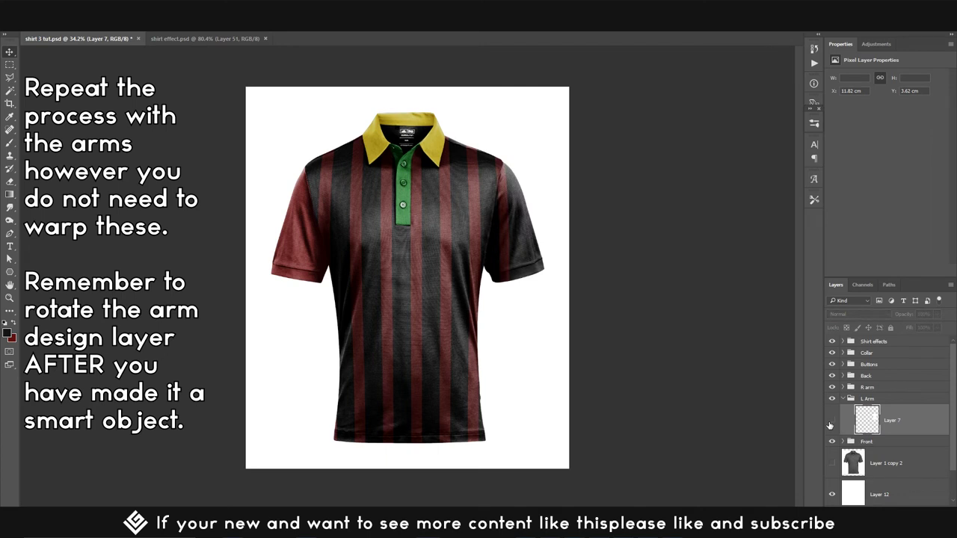
click(831, 420)
key(m)
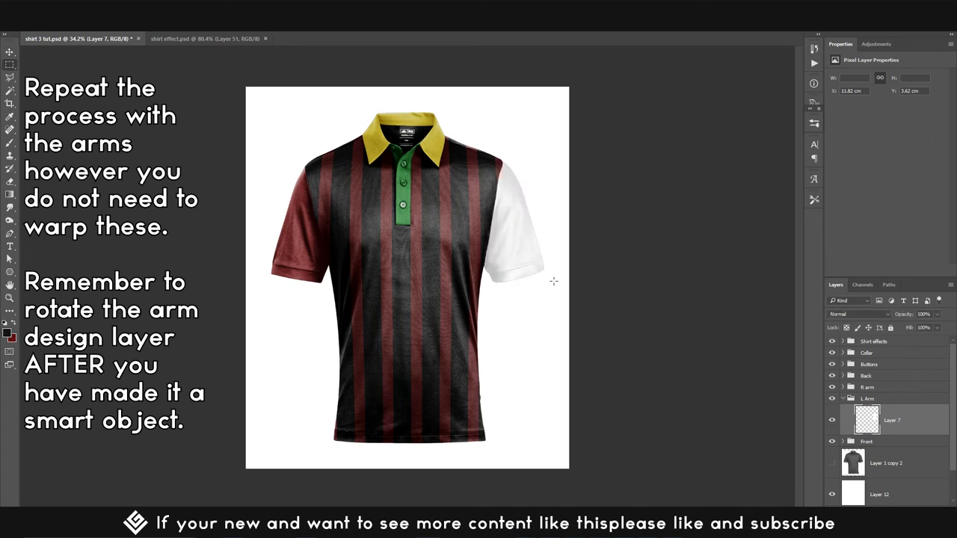
drag(554, 280, 483, 153)
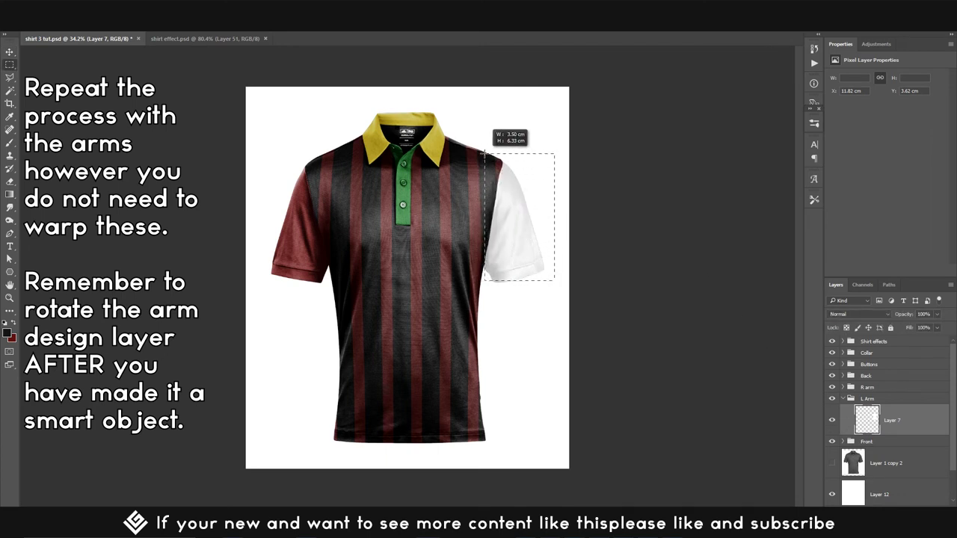
key(ctrl+v)
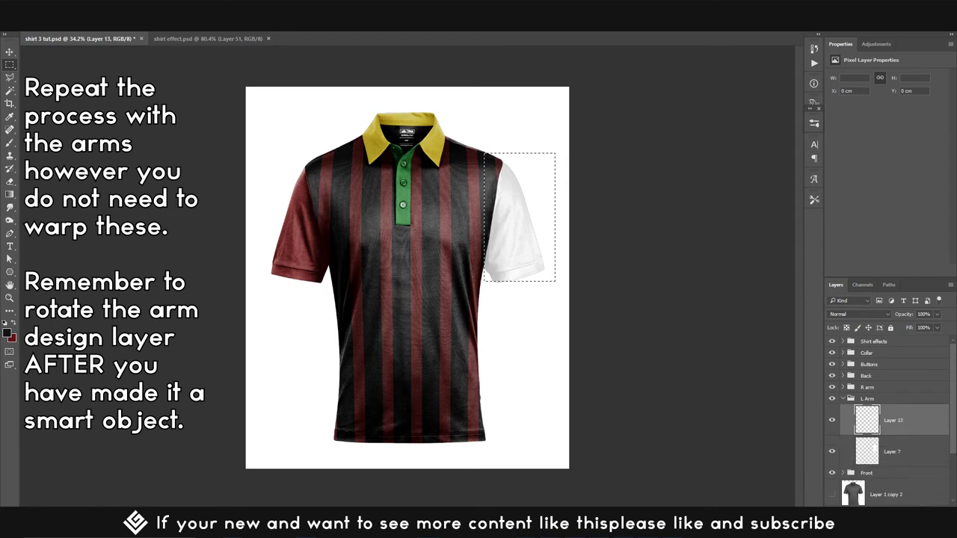
key(ctrl+d)
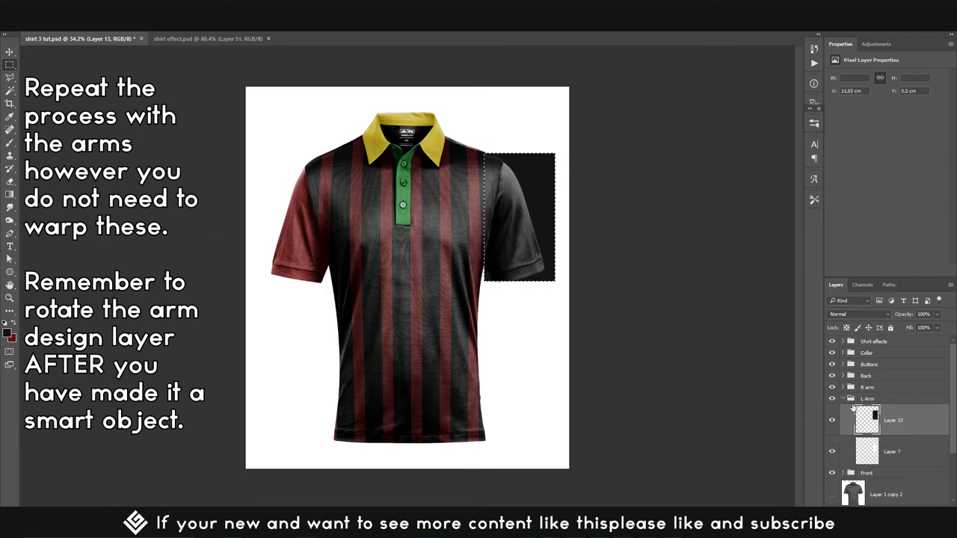
Step: Convert the sleeve rectangle to a smart object and rotate it onto the right-hand sleeve
right_click(924, 439)
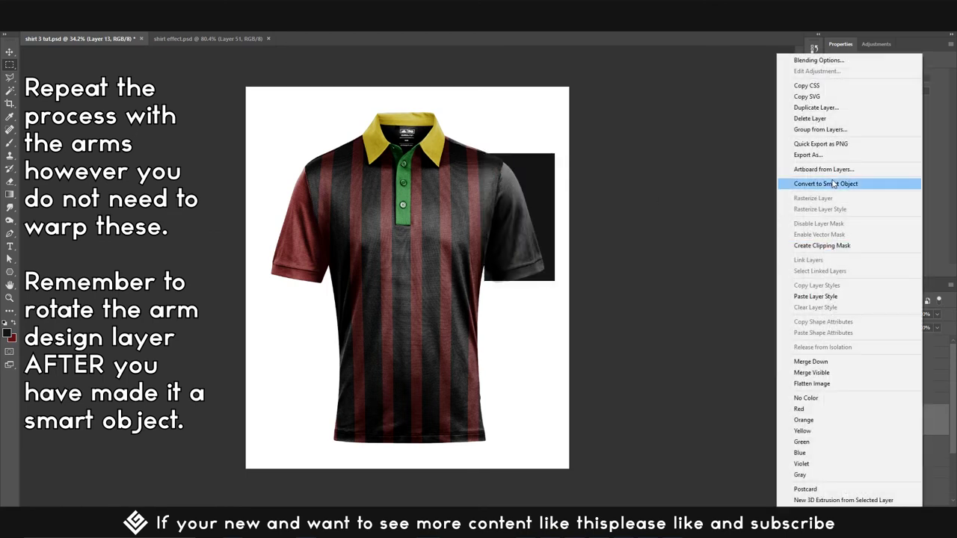
click(844, 190)
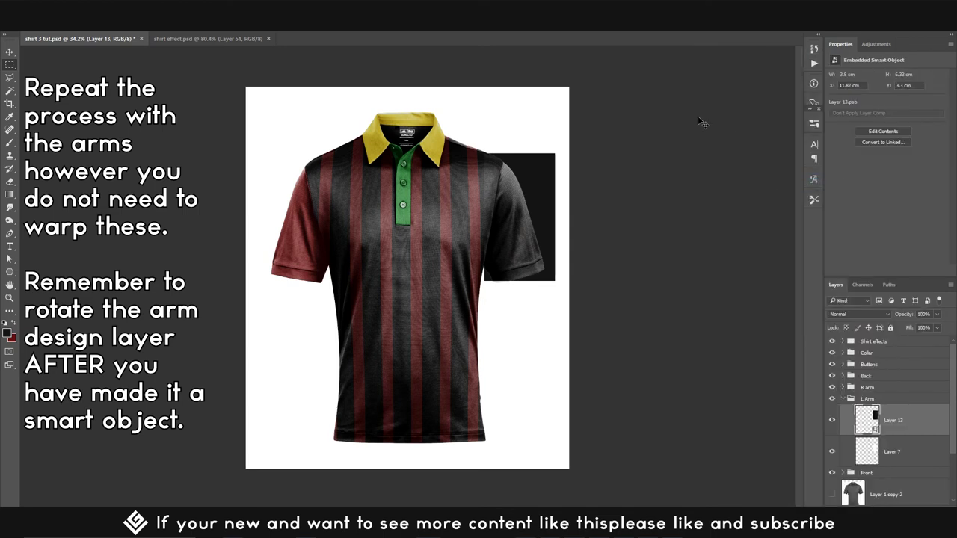
key(ctrl+t)
drag(598, 135, 574, 109)
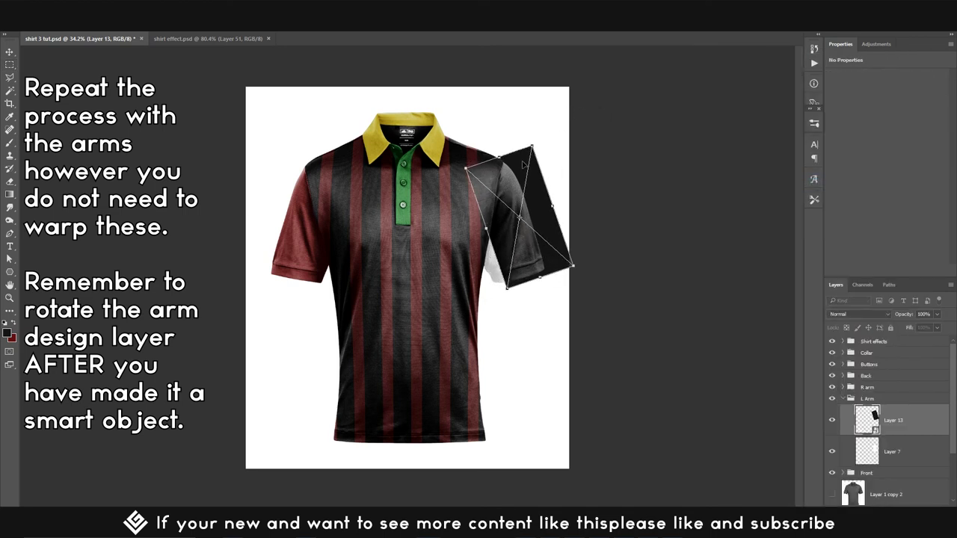
drag(524, 166, 505, 170)
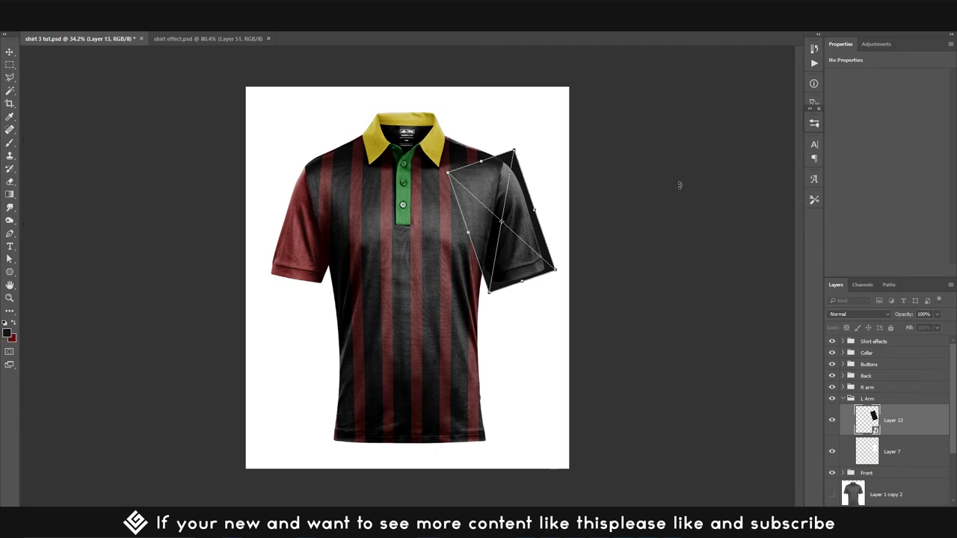
key(Return)
Step: Open the sleeve smart object's contents and fill several horizontal bands
double_click(894, 420)
double_click(867, 420)
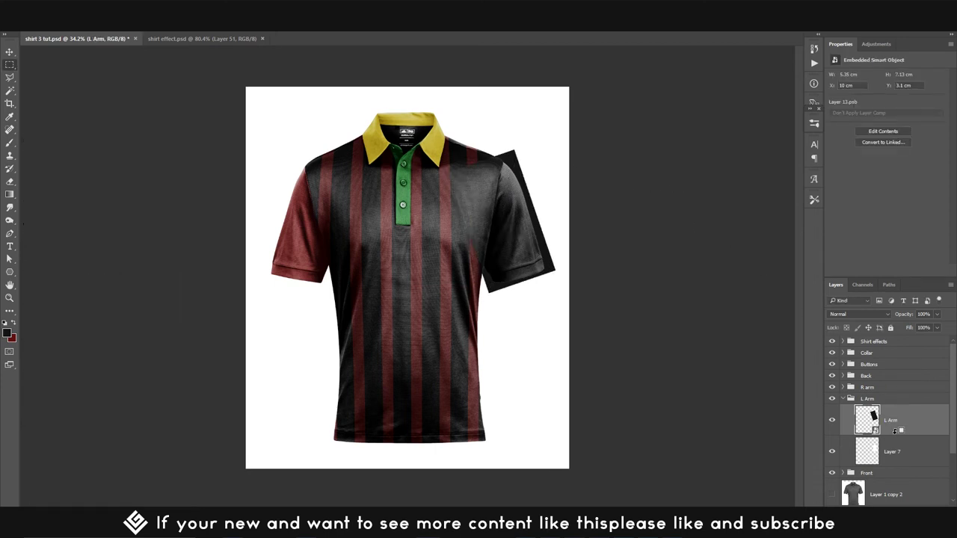
drag(553, 465, 232, 420)
key(alt+BackSpace)
drag(284, 79, 681, 145)
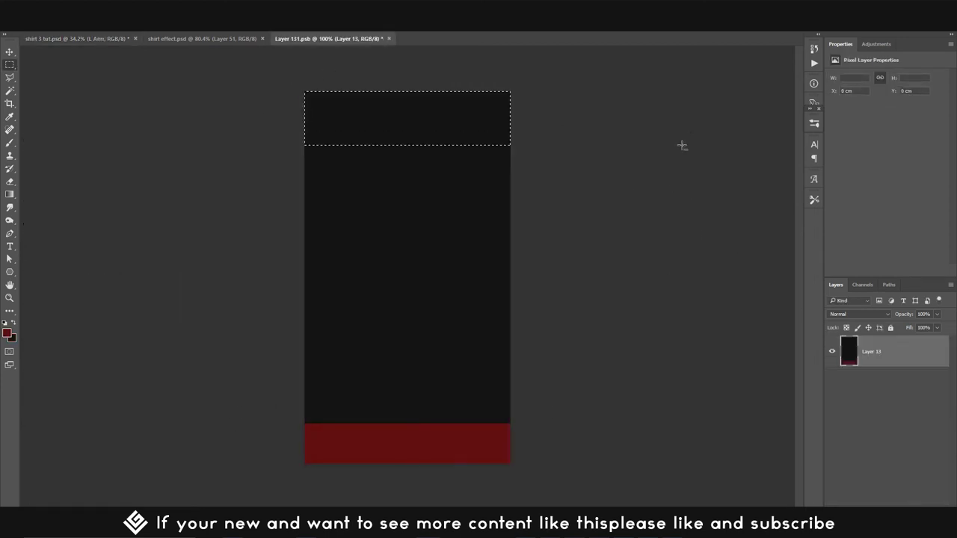
key(alt+BackSpace)
drag(284, 192, 636, 284)
key(alt+BackSpace)
drag(284, 319, 635, 397)
key(ctrl+s)
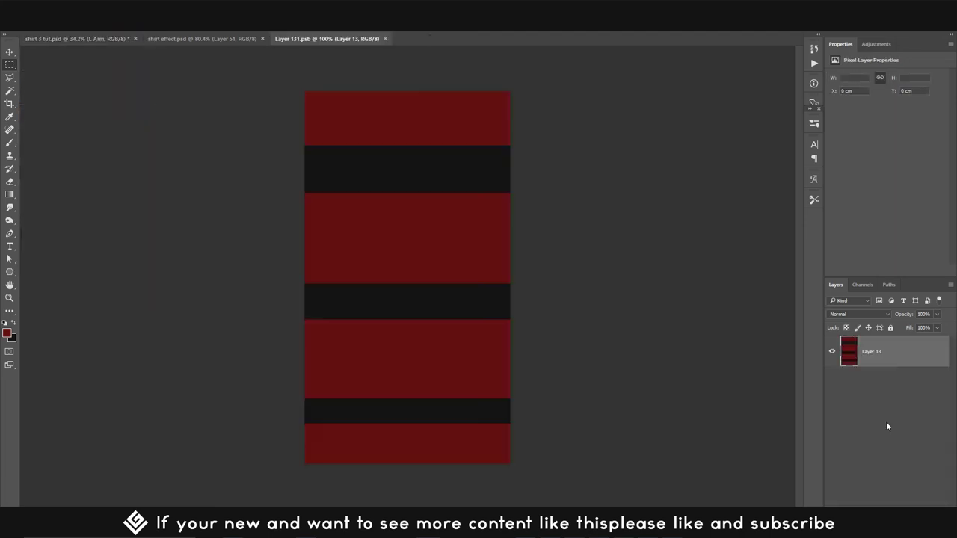
Step: Invert and curve-adjust the sleeve contents, then fill the whole layer black
key(ctrl+i)
key(ctrl+u)
key(ctrl+m)
mouse_move(598, 205)
mouse_down()
mouse_move(627, 229)
mouse_move(619, 225)
mouse_up()
drag(640, 180, 642, 171)
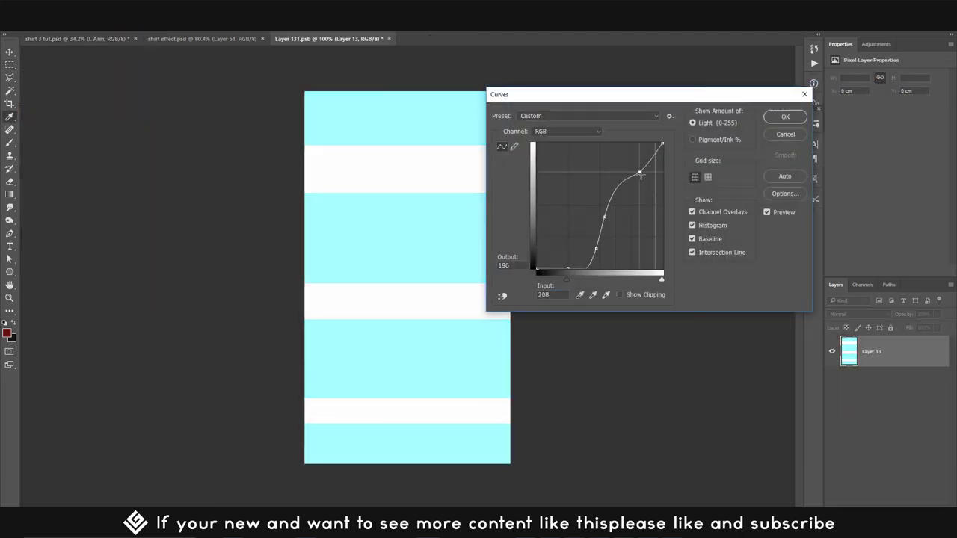
key(Return)
key(alt+BackSpace)
key(ctrl+BackSpace)
Step: Fill three horizontal bands white and close the file back to the shirt
drag(284, 78, 701, 157)
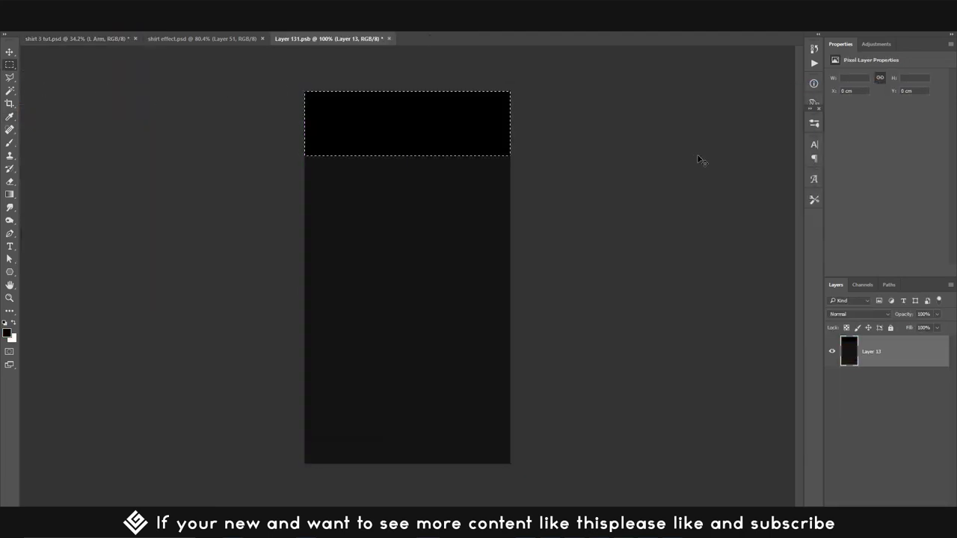
key(alt+BackSpace)
drag(284, 221, 640, 287)
key(alt+BackSpace)
drag(284, 368, 636, 446)
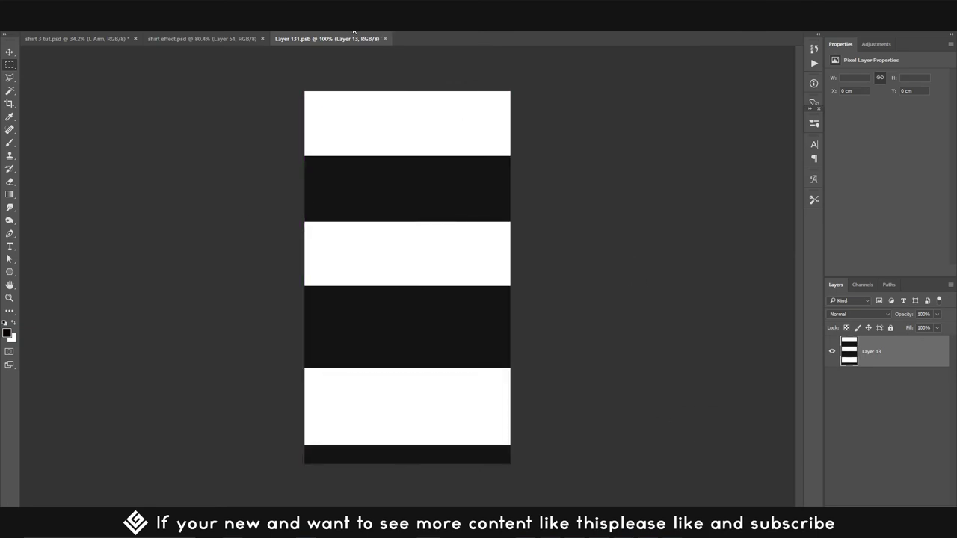
click(385, 38)
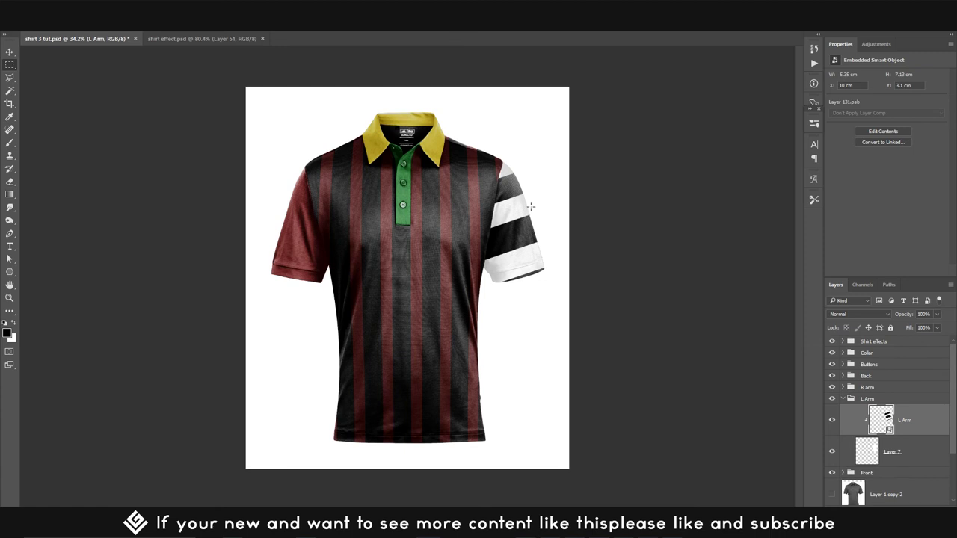
Step: Draw a black rectangle on a new layer and fit it over the left-hand sleeve
key(v)
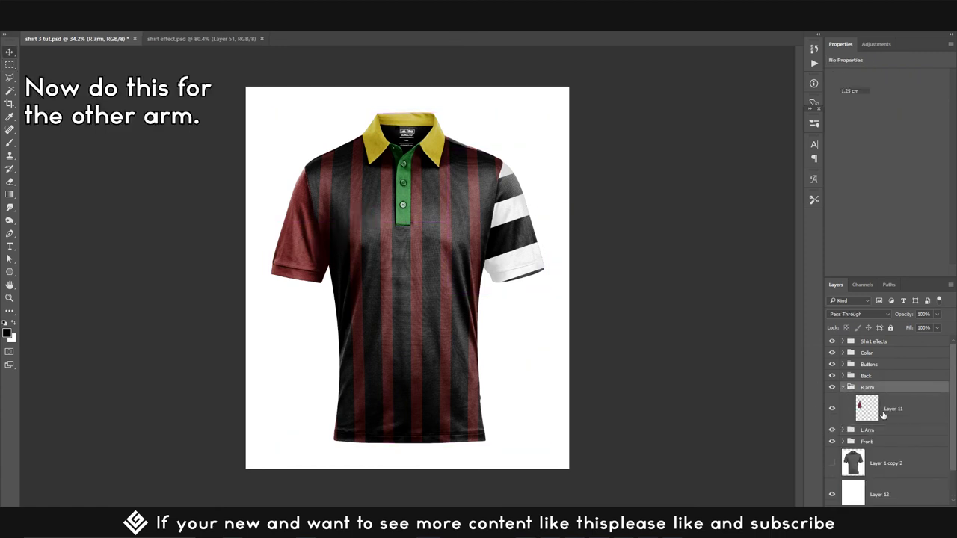
click(884, 416)
key(m)
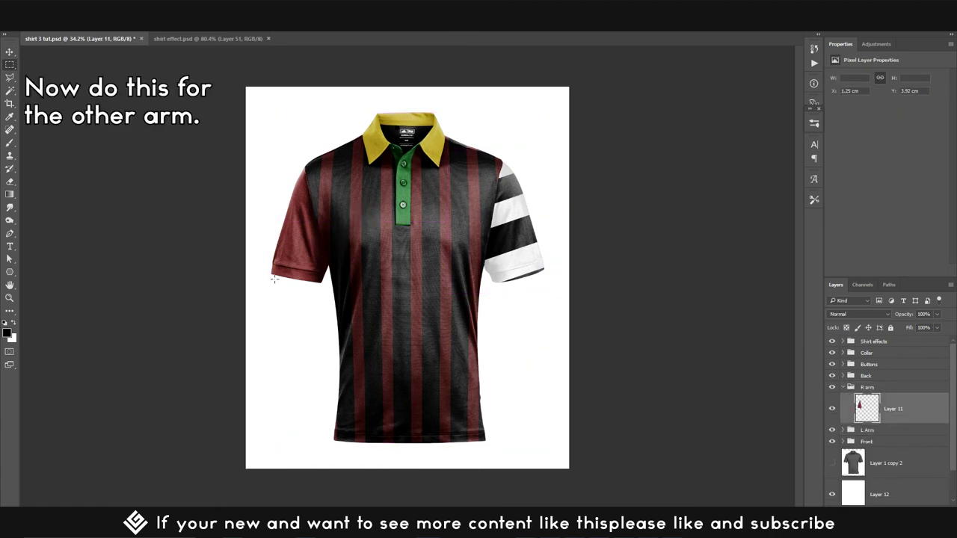
drag(267, 164, 326, 284)
key(ctrl+shift+alt+n)
key(alt+BackSpace)
key(ctrl+d)
key(ctrl+t)
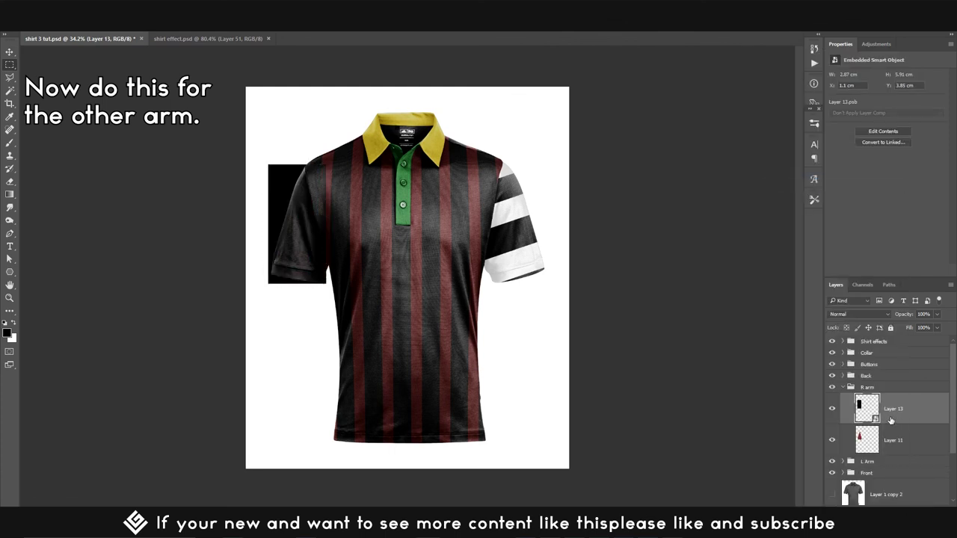
drag(268, 164, 294, 161)
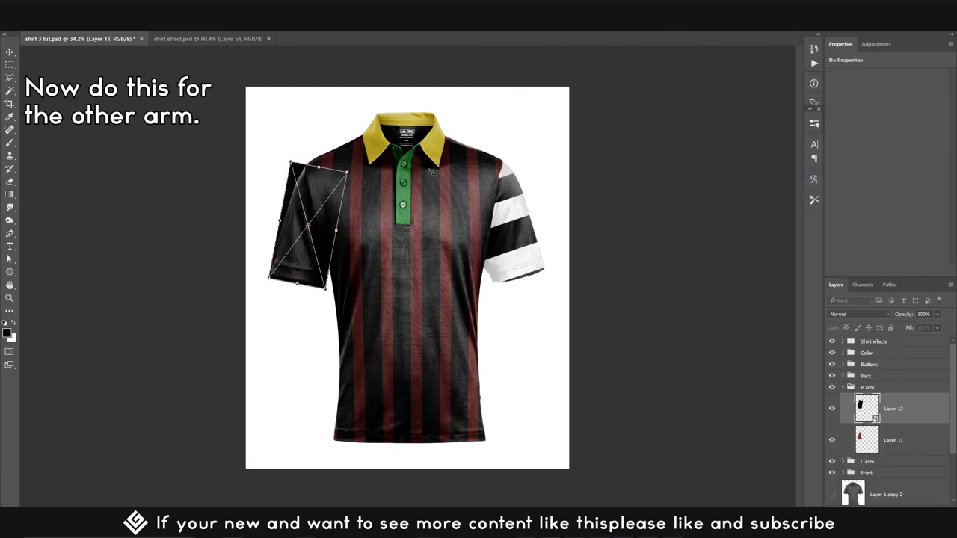
key(Return)
Step: Clip the new sleeve layer and name it 'R Arm'
key(ctrl+alt+g)
double_click(901, 408)
text(R Arm)
key(Return)
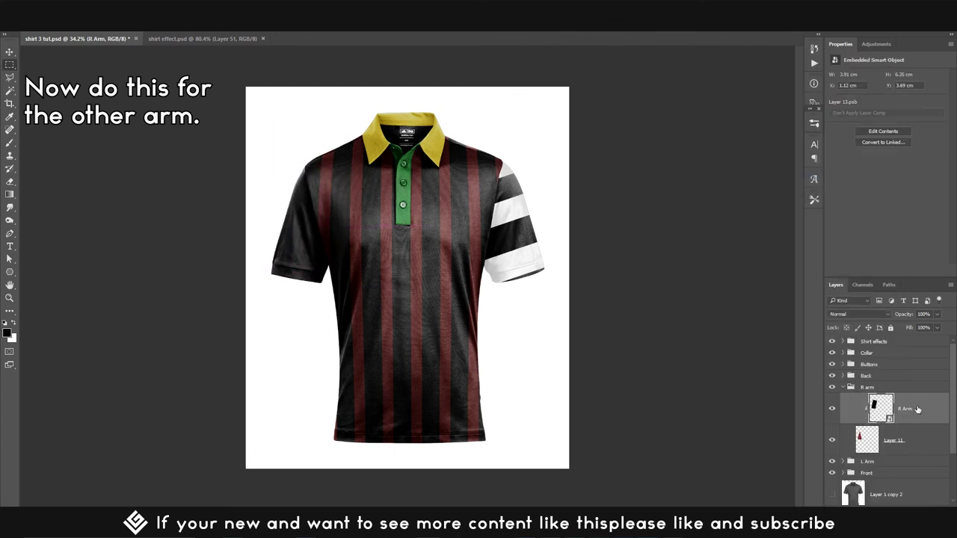
Step: Add two white horizontal stripes inside R Arm, save, close, and collapse the group
double_click(867, 405)
mouse_move(314, 97)
mouse_down()
mouse_move(595, 149)
mouse_move(493, 180)
mouse_up()
mouse_move(314, 228)
mouse_down()
mouse_move(460, 249)
mouse_move(493, 290)
mouse_up()
key(alt+BackSpace)
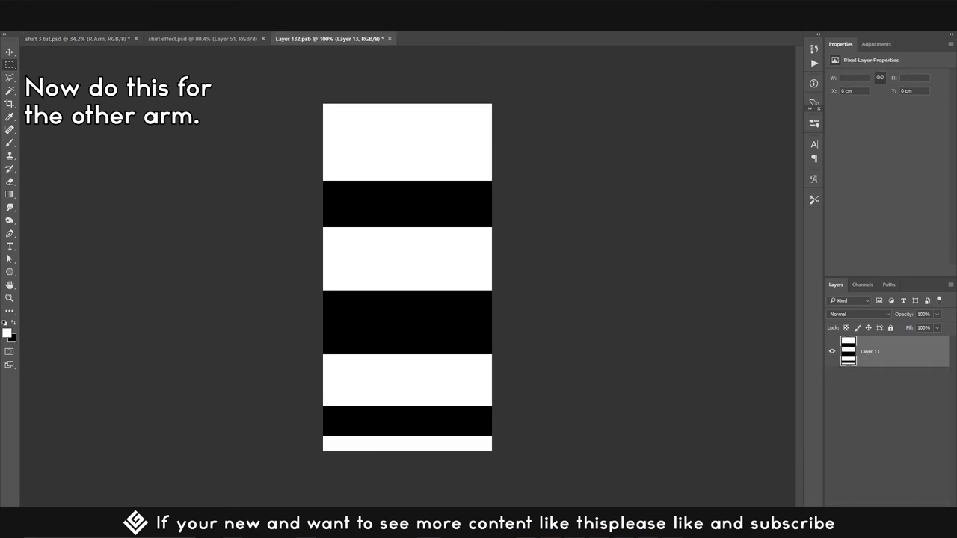
key(ctrl+d)
key(ctrl+s)
key(ctrl+w)
click(841, 388)
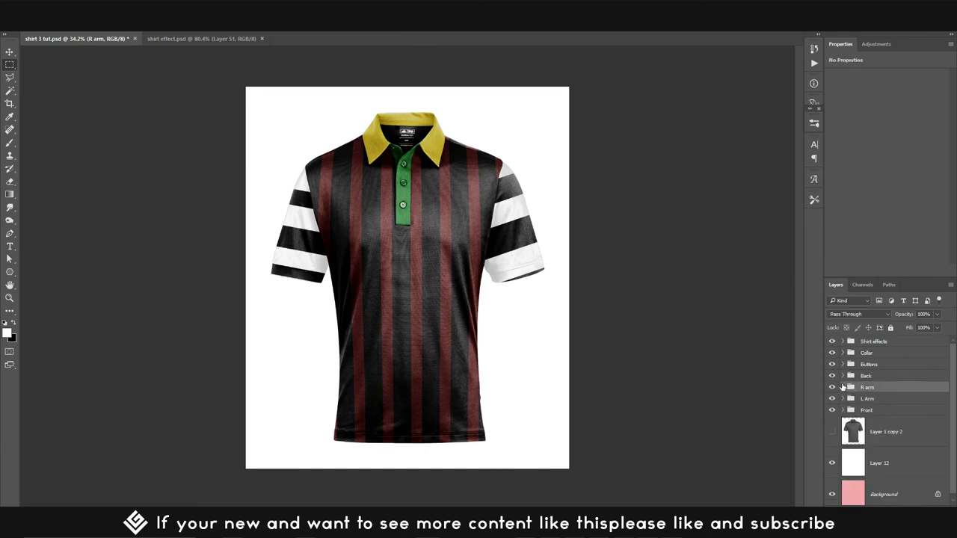
Step: Set the Back layer's Color Overlay to dark red
click(842, 376)
double_click(912, 397)
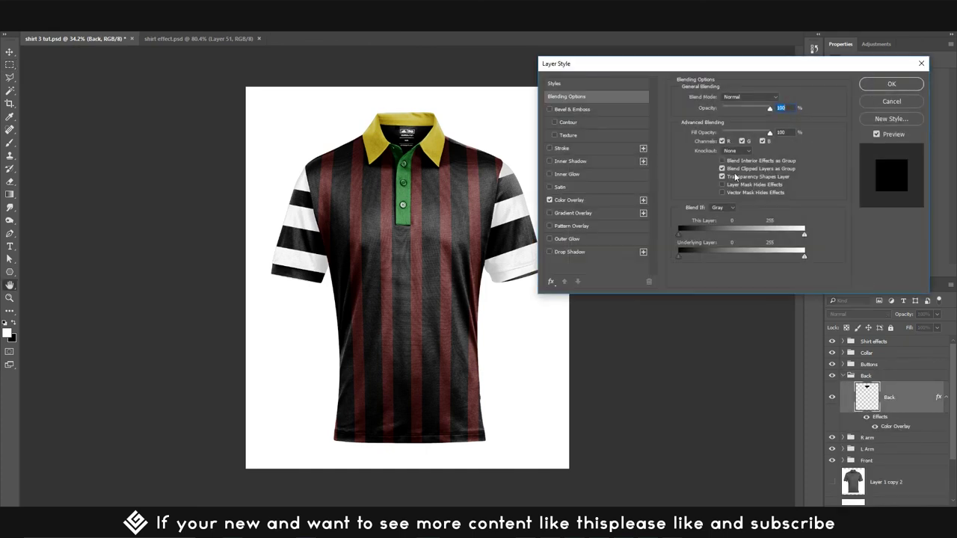
click(569, 199)
click(779, 98)
click(752, 173)
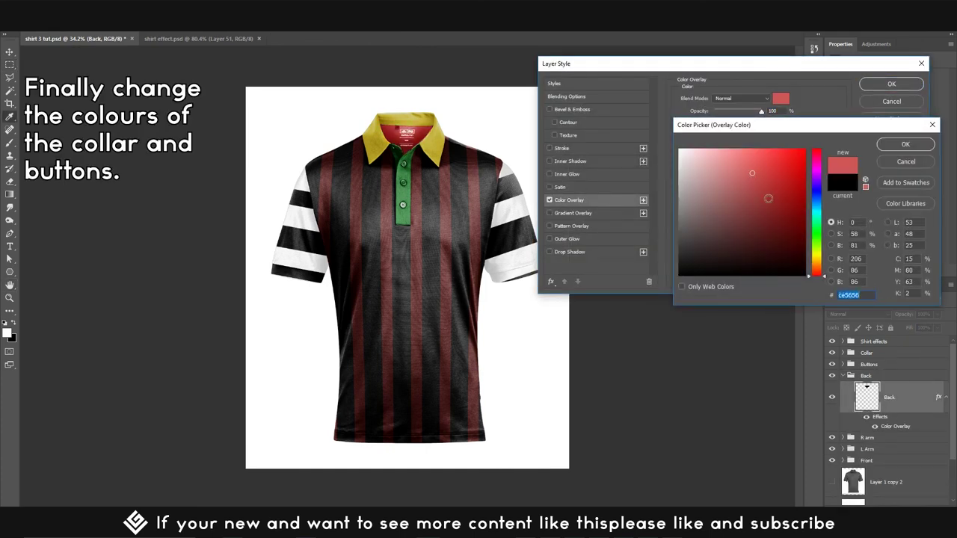
drag(767, 198, 777, 222)
click(905, 143)
click(891, 84)
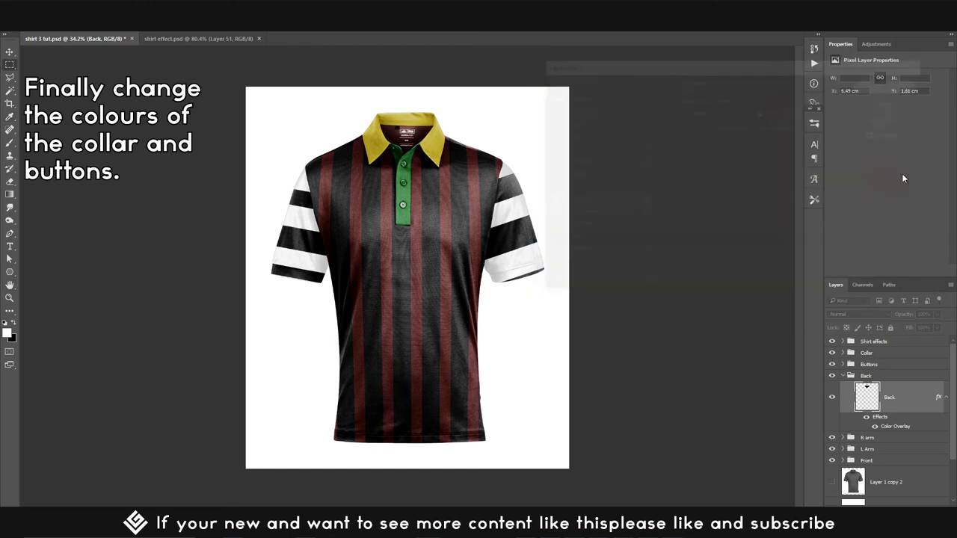
Step: Change the Buttons layer's Color Overlay from green to black
click(843, 376)
double_click(881, 365)
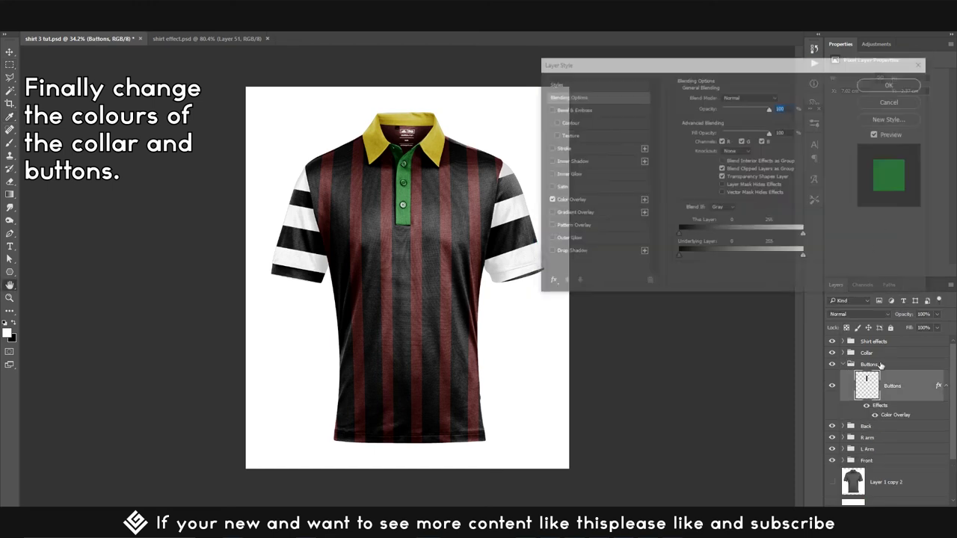
click(568, 199)
click(780, 98)
mouse_move(703, 172)
mouse_down()
mouse_move(681, 150)
mouse_move(664, 287)
mouse_up()
click(906, 143)
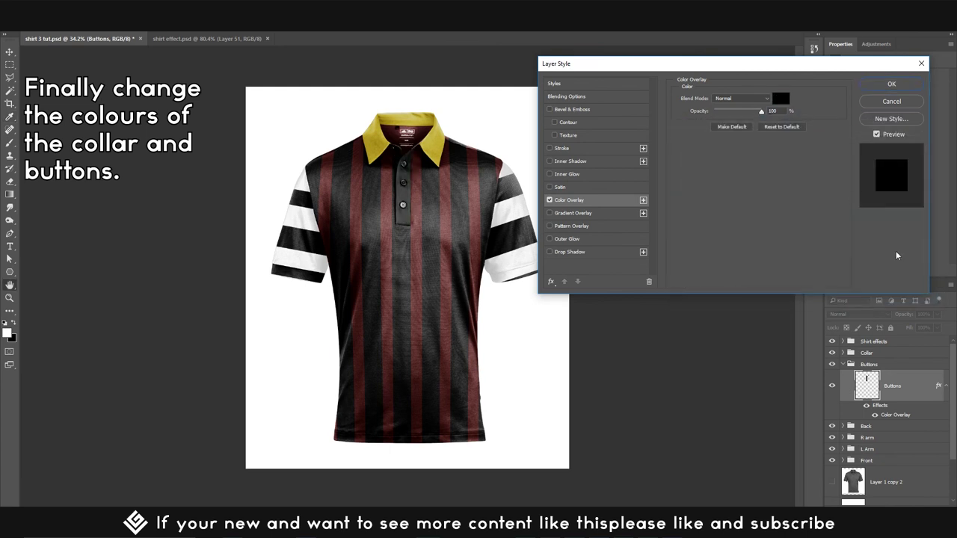
key(Return)
click(845, 364)
click(842, 364)
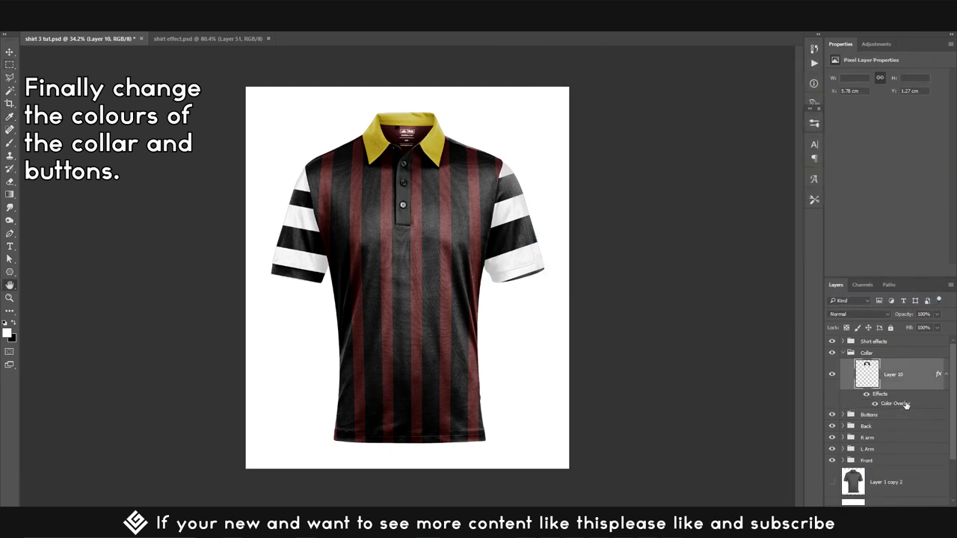
Step: Set the collar layer's Color Overlay to a dark colour, entering hex 505b85
double_click(895, 404)
click(780, 98)
text(505b85)
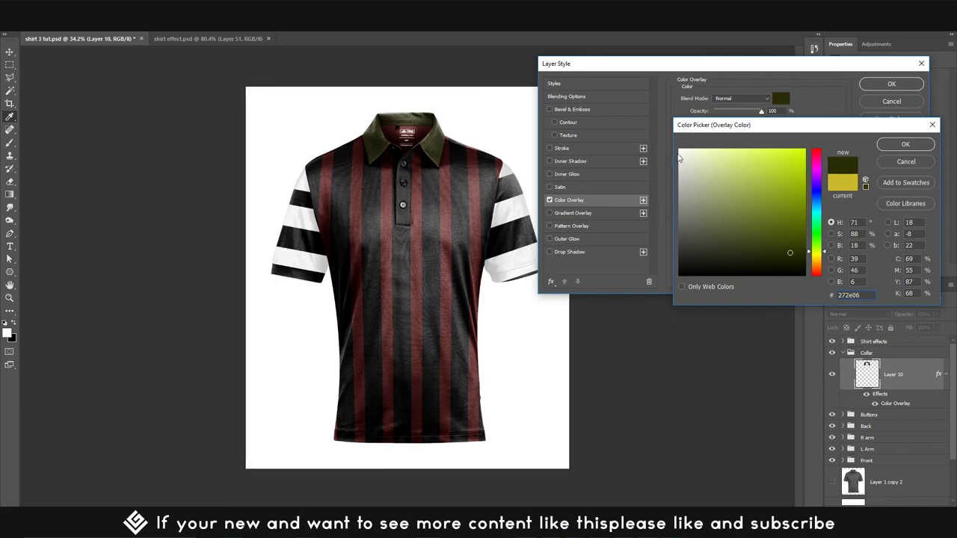